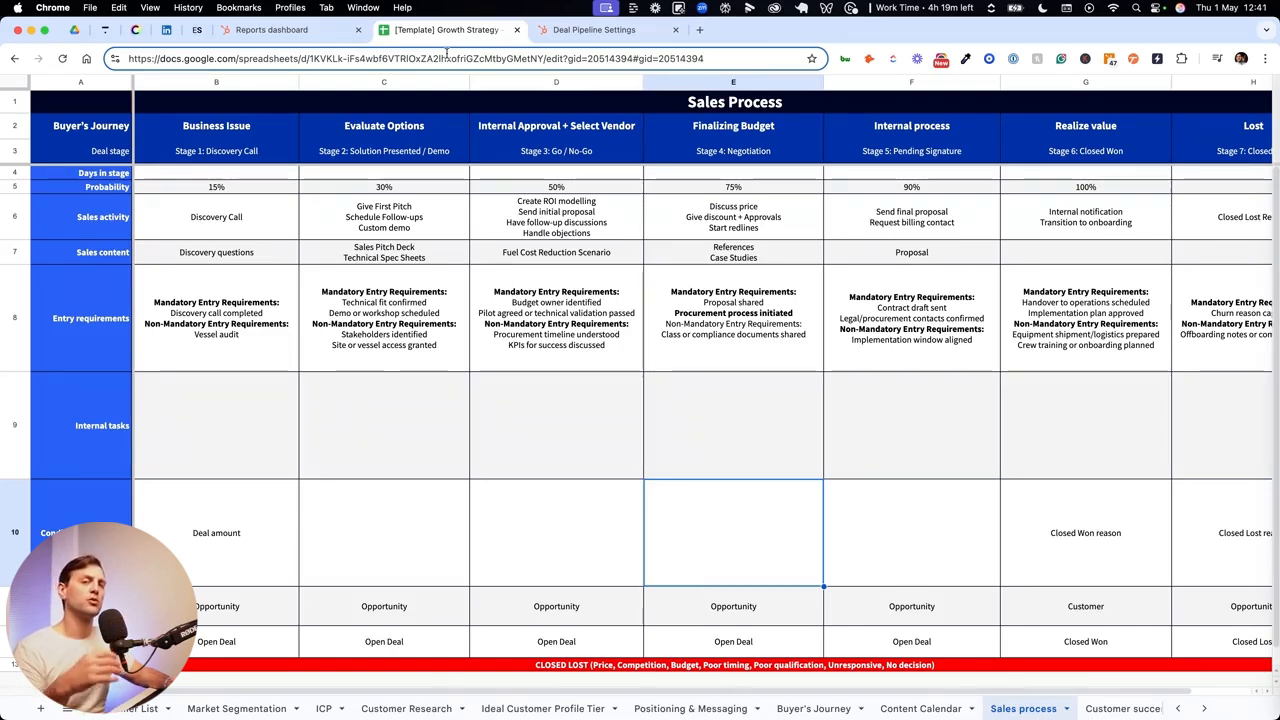
- Switch to the HubSpot deal pipeline settings and review the stage configuration, templated automations and stage-triggered workflow options
{"action": "left_click", "coordinate": [603, 32]}
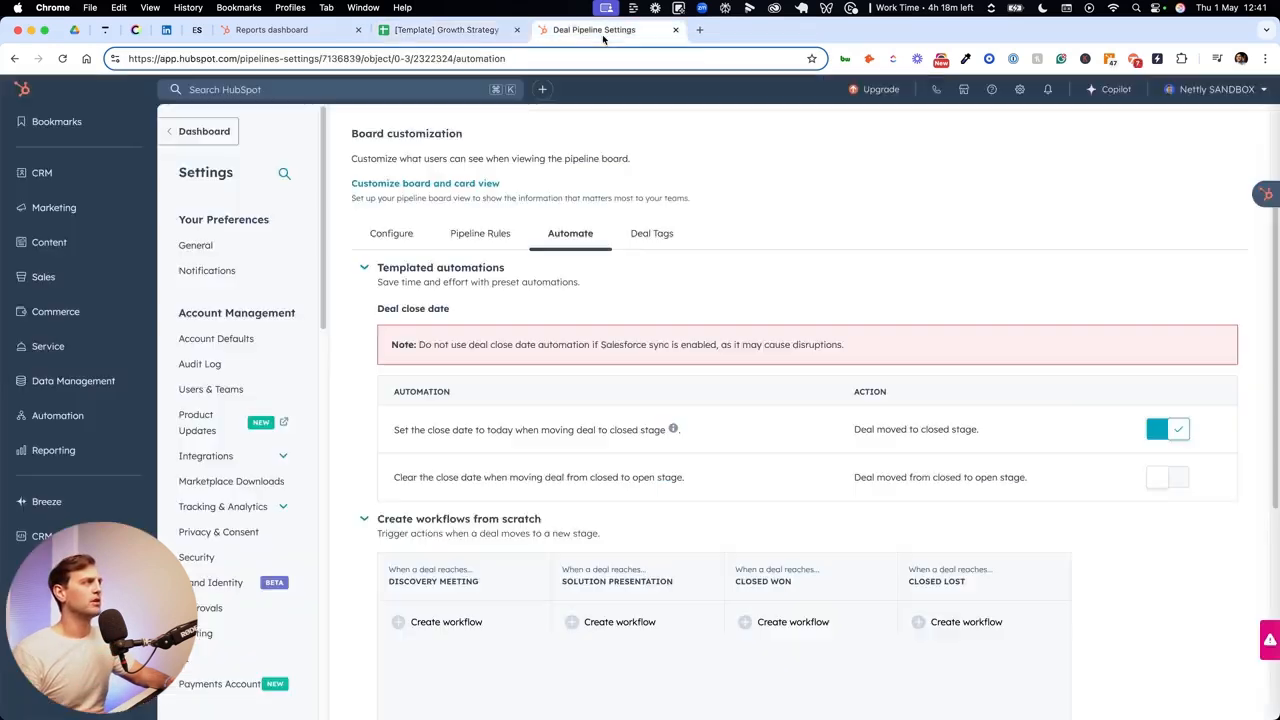
{"action": "left_click", "coordinate": [404, 239]}
{"action": "scroll", "coordinate": [612, 296], "scroll_direction": "up", "scroll_amount": 1}
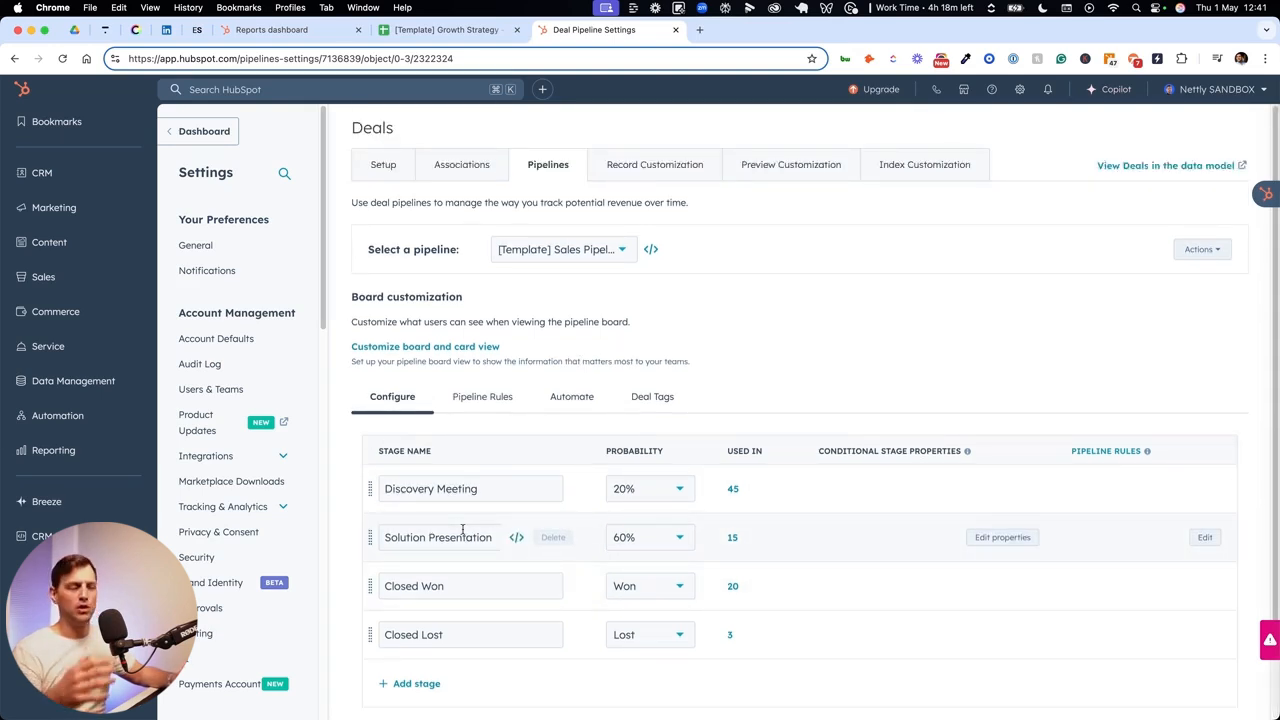
{"action": "left_click", "coordinate": [576, 396]}
{"action": "scroll", "coordinate": [609, 415], "scroll_direction": "down", "scroll_amount": 5}
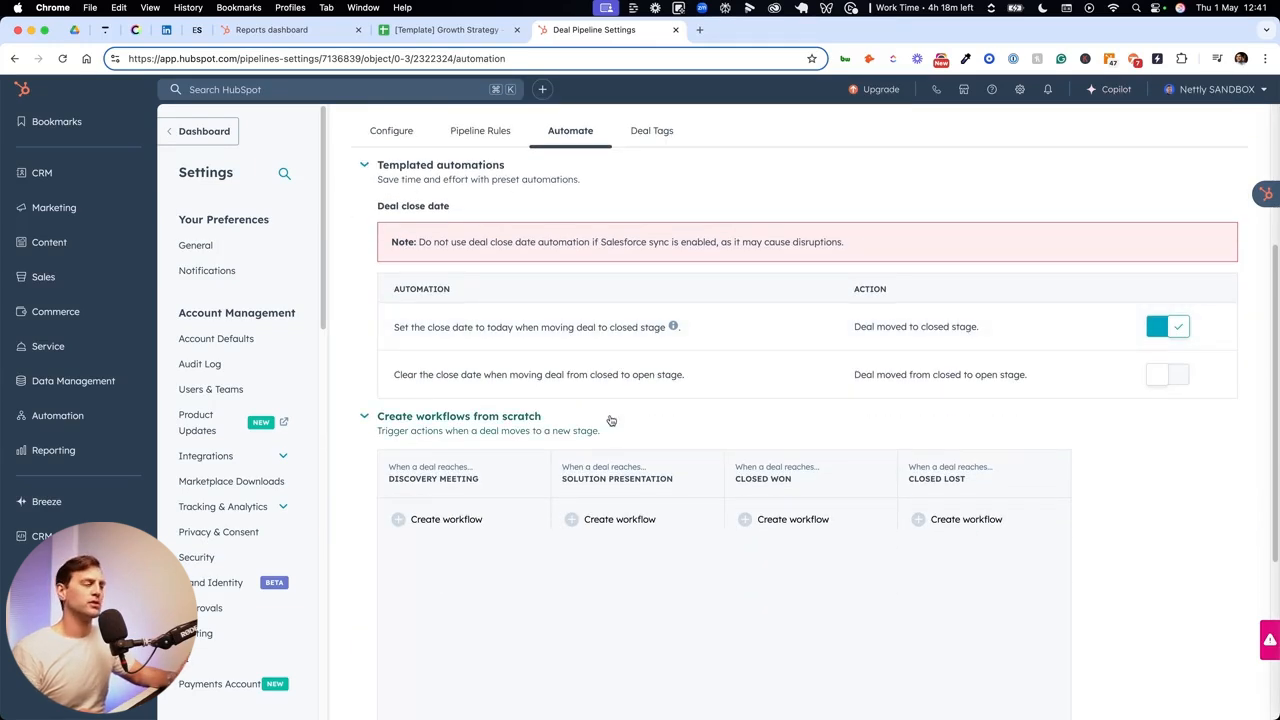
{"action": "scroll", "coordinate": [611, 420], "scroll_direction": "down", "scroll_amount": 1}
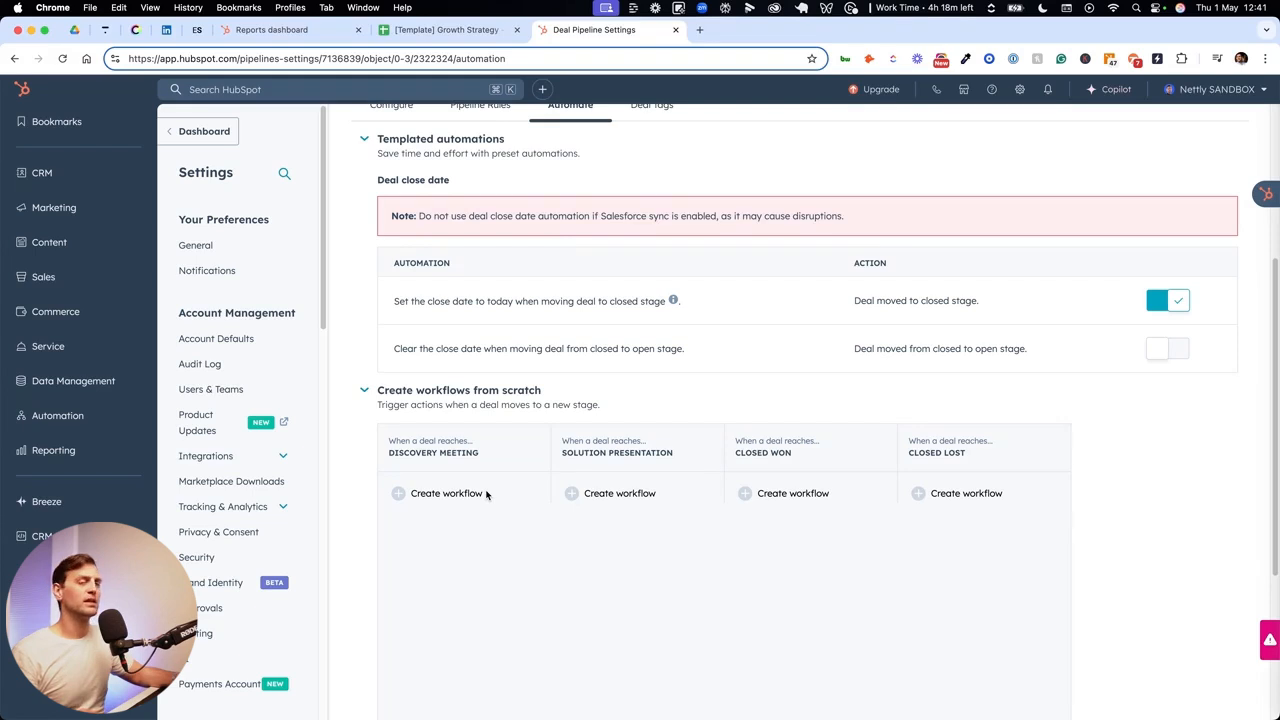
{"action": "scroll", "coordinate": [486, 500], "scroll_direction": "down", "scroll_amount": 1}
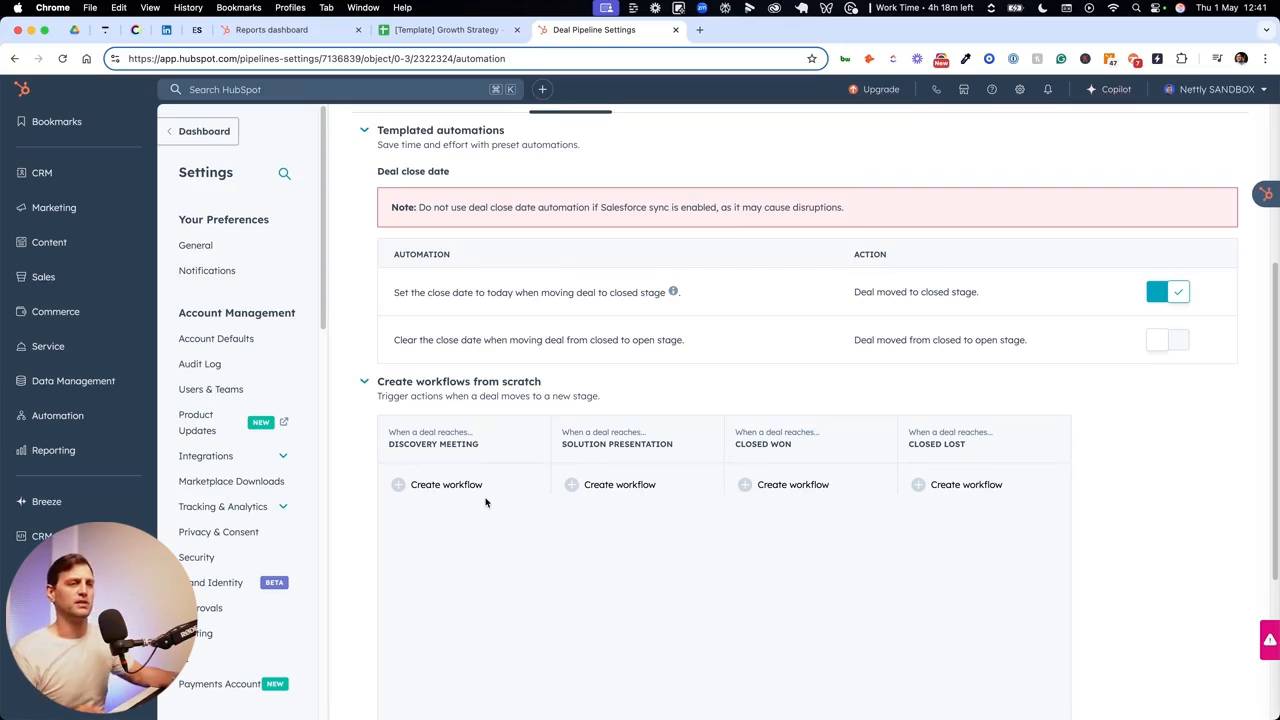
- Return to the Growth Strategy spreadsheet and review the deal stages, sales activities and sales content in the Sales process sheet
{"action": "key", "text": "ctrl+shift+Tab"}
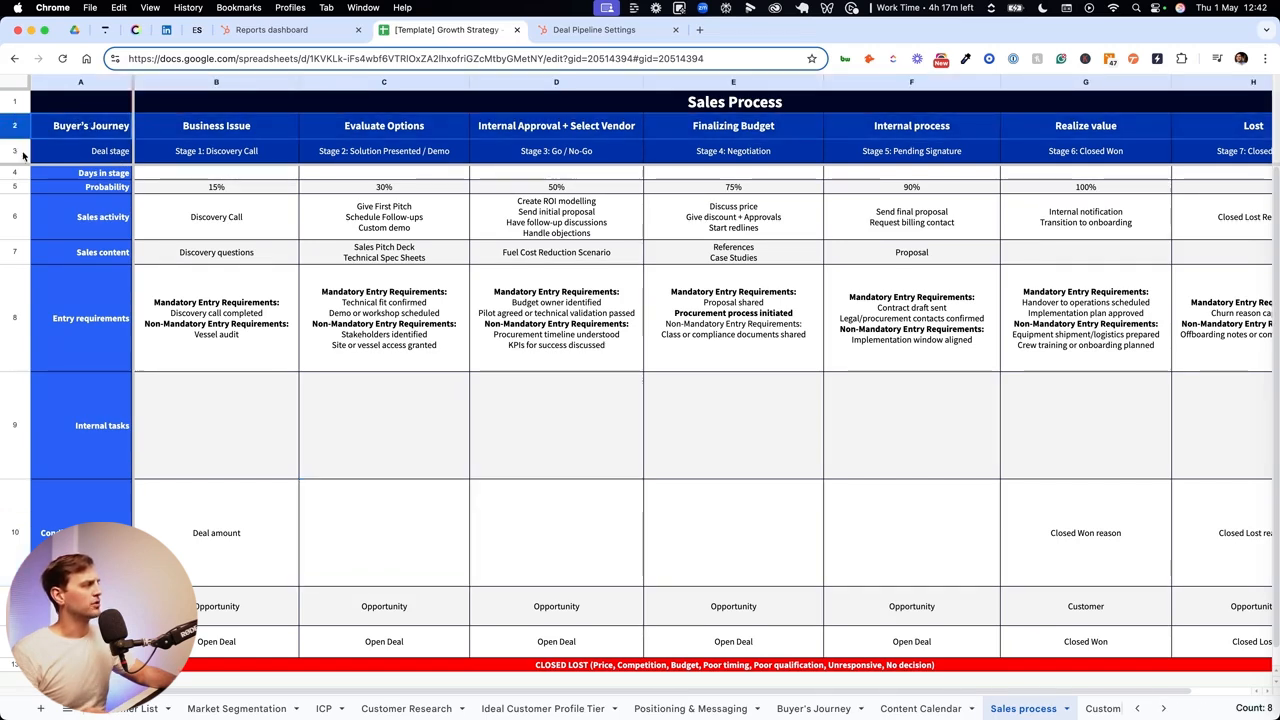
{"action": "left_click", "coordinate": [230, 218]}
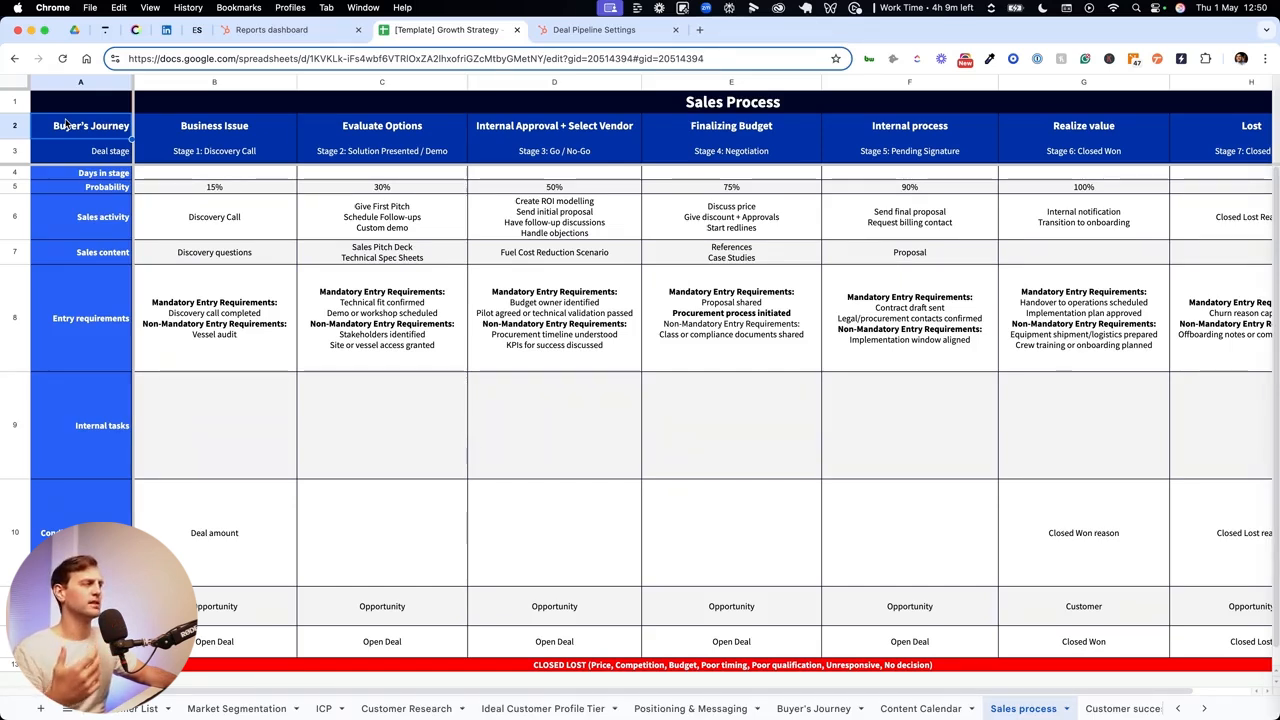
{"action": "left_click", "coordinate": [62, 236]}
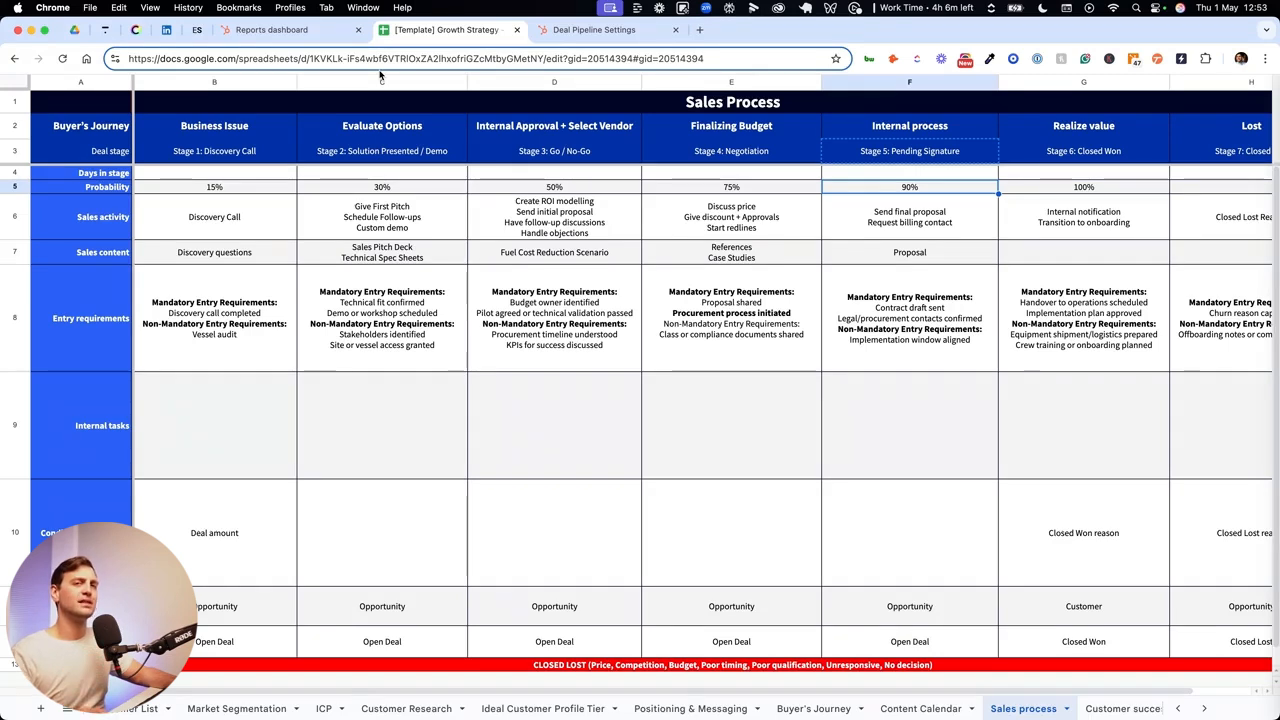
- Open the HubSpot settings in a second browser tab and go to the pipeline settings of the Deals object
{"action": "left_click", "coordinate": [580, 30]}
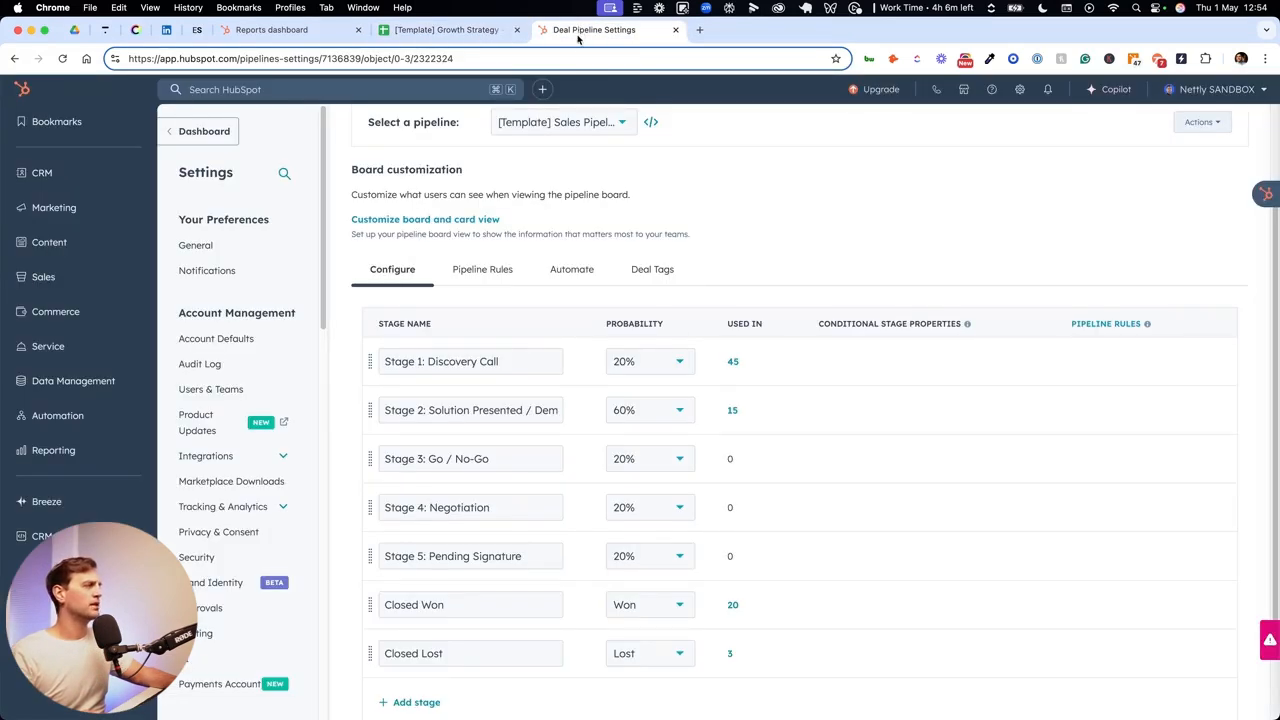
{"action": "right_click", "coordinate": [1014, 88]}
{"action": "left_click", "coordinate": [1060, 94]}
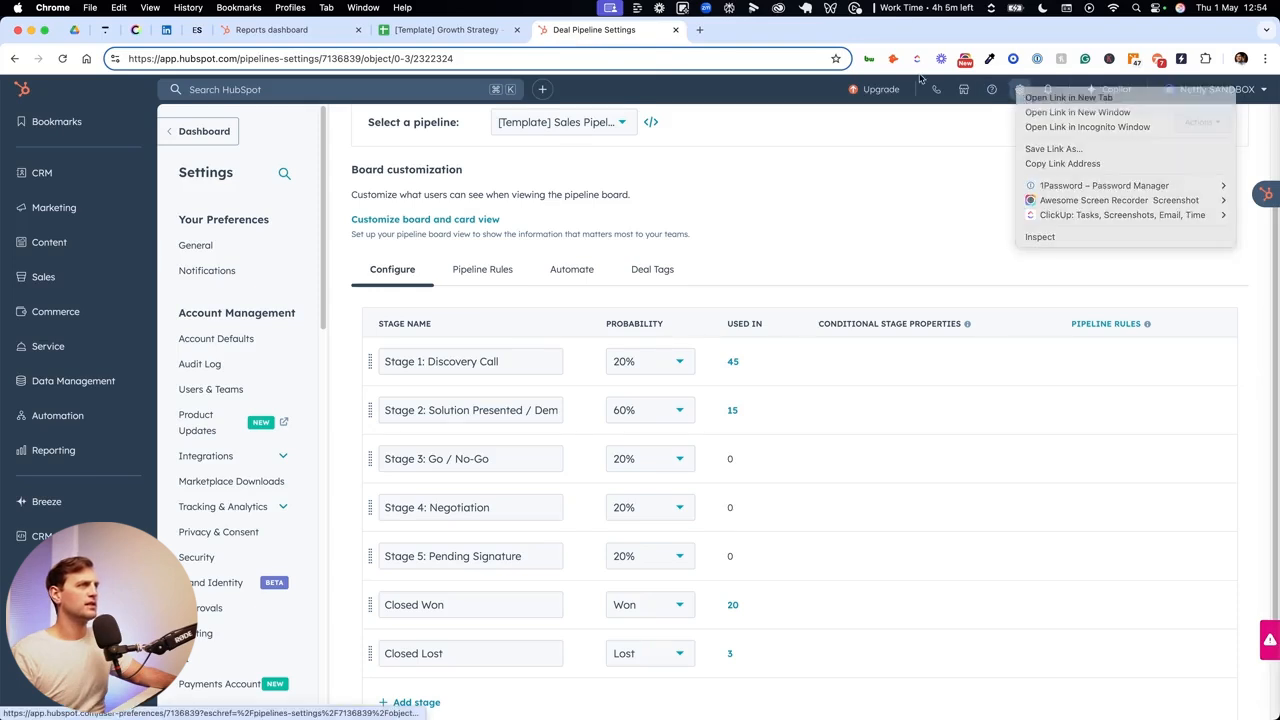
{"action": "left_click", "coordinate": [708, 38]}
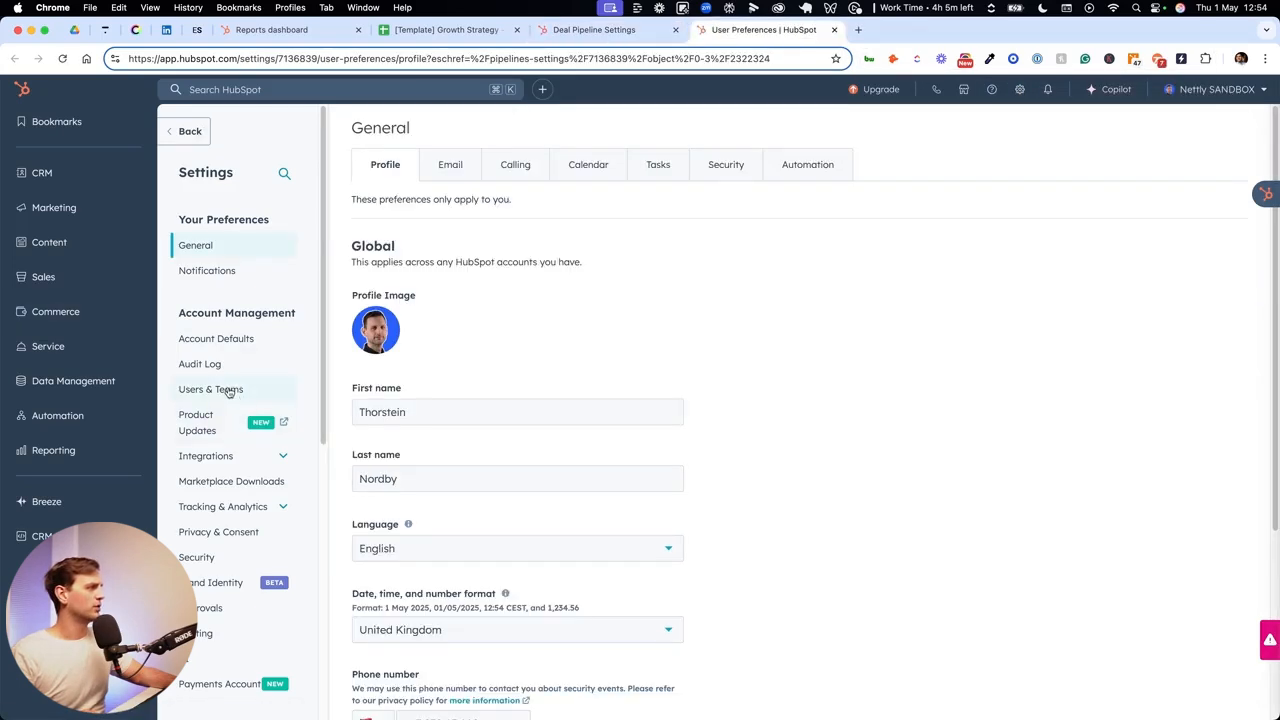
{"action": "scroll", "coordinate": [229, 392], "scroll_direction": "down", "scroll_amount": 3}
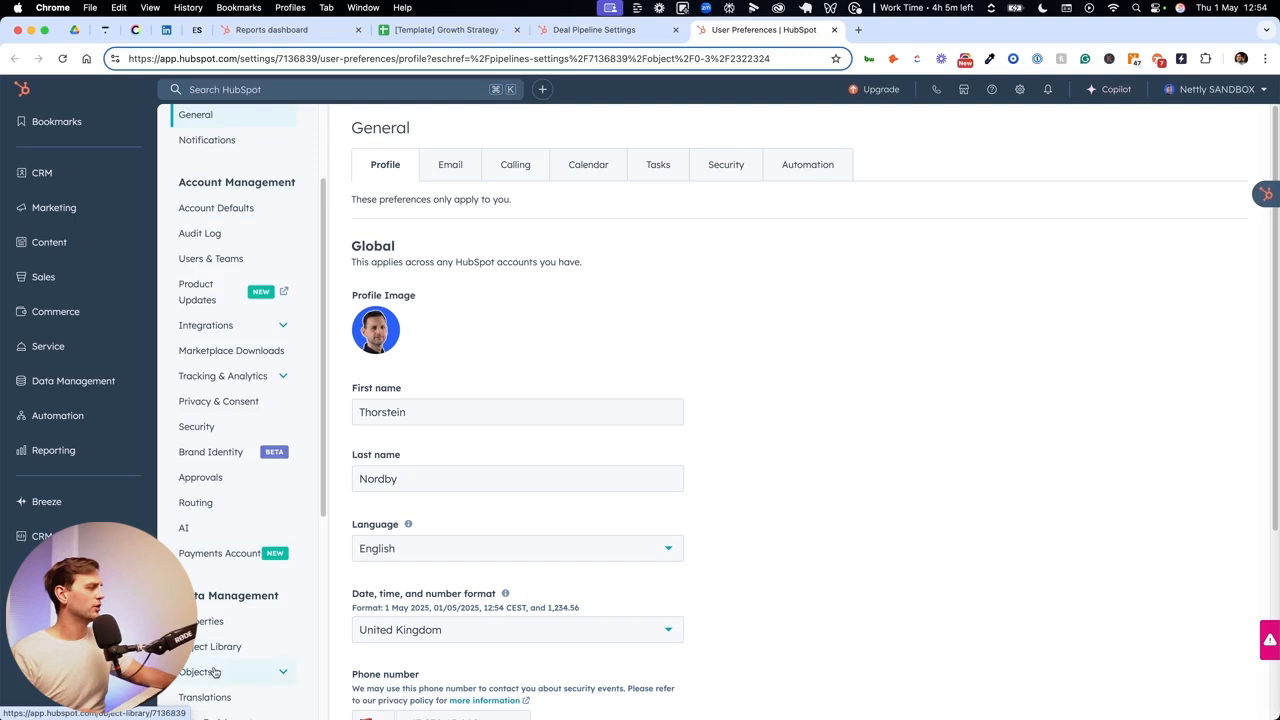
{"action": "left_click", "coordinate": [213, 672]}
{"action": "scroll", "coordinate": [240, 630], "scroll_direction": "down", "scroll_amount": 6}
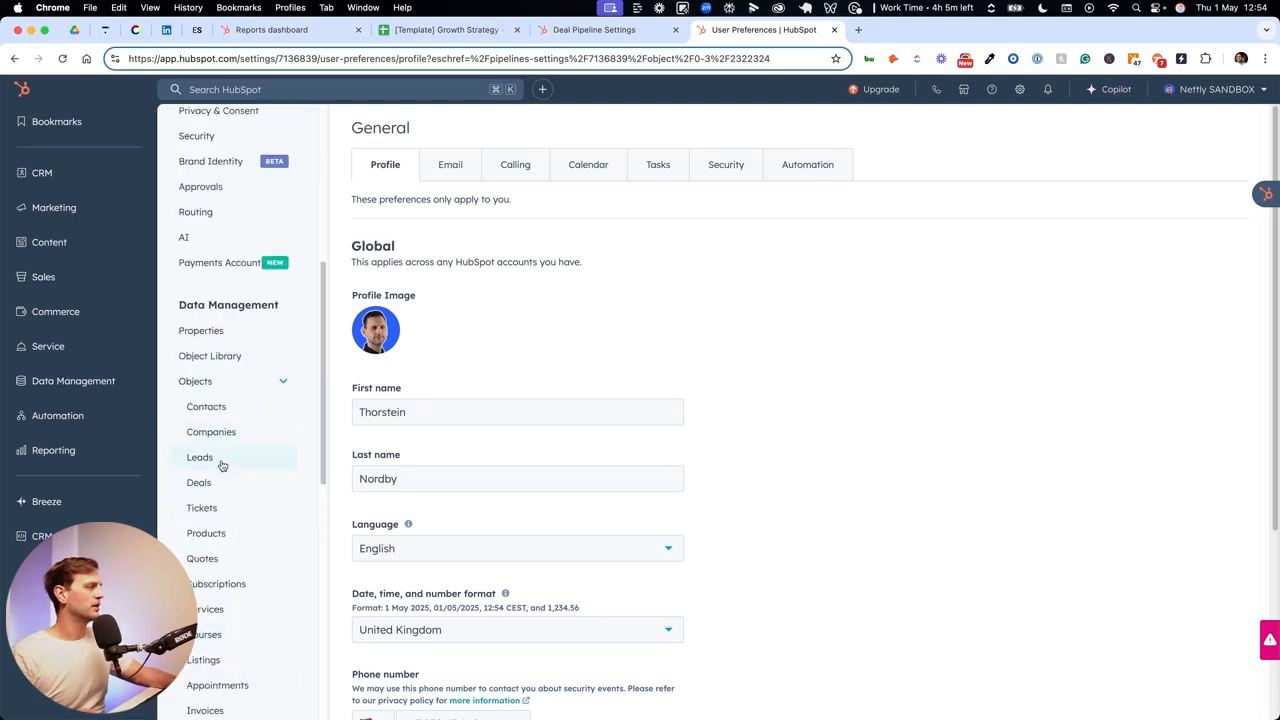
{"action": "left_click", "coordinate": [220, 486]}
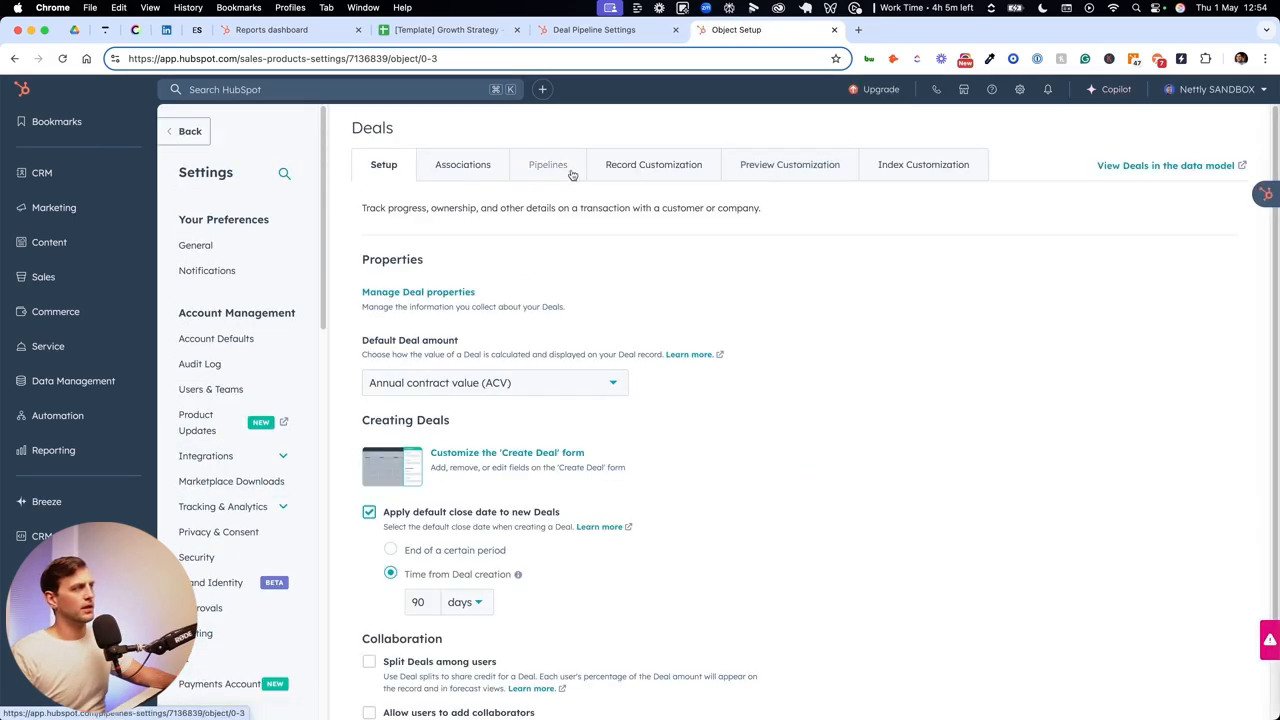
{"action": "left_click", "coordinate": [545, 170]}
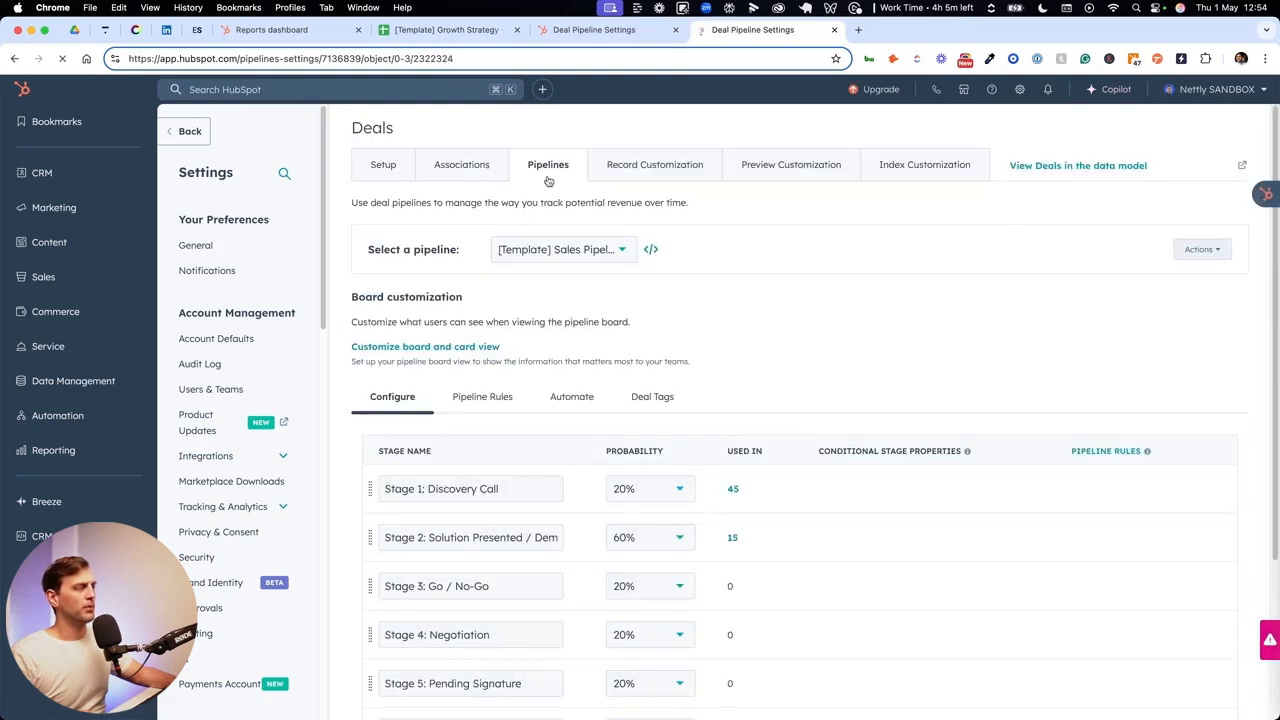
- Check which deal pipelines are available and review the stages configured in the [Template] Sales Pipeline
{"action": "left_click", "coordinate": [578, 251]}
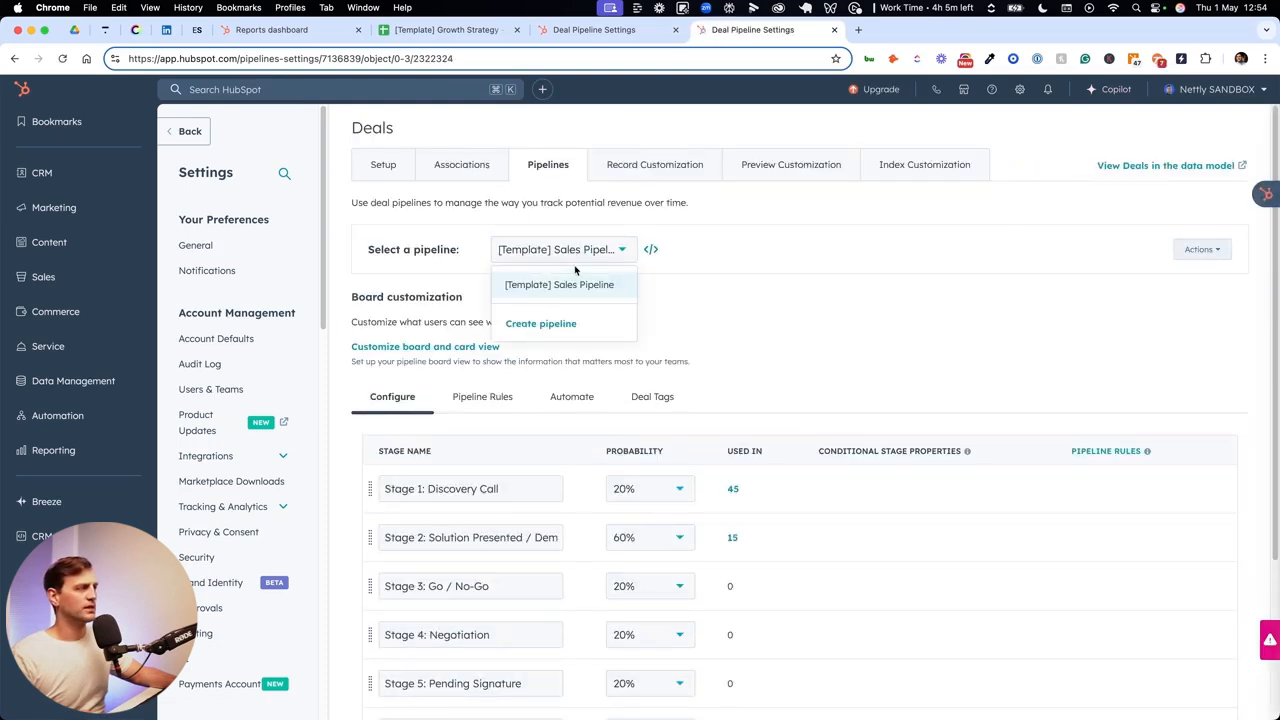
{"action": "left_click", "coordinate": [683, 289]}
{"action": "scroll", "coordinate": [663, 289], "scroll_direction": "down", "scroll_amount": 2}
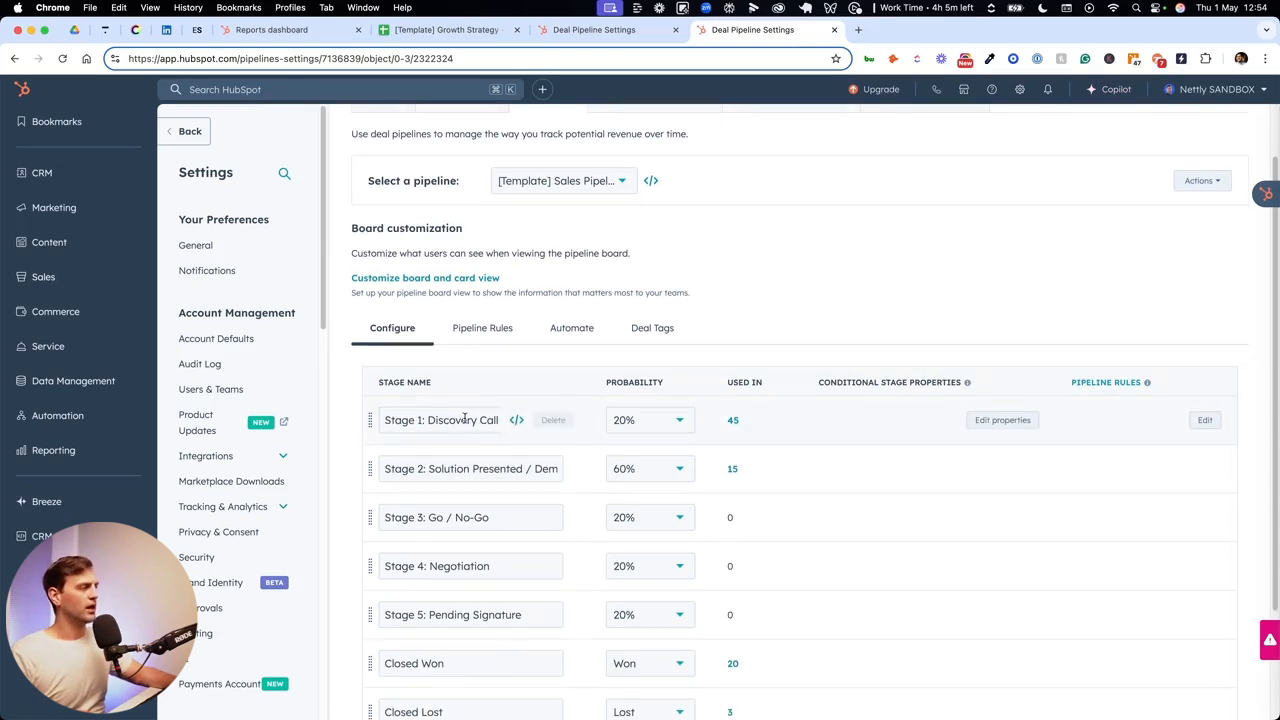
{"action": "scroll", "coordinate": [450, 421], "scroll_direction": "down", "scroll_amount": 1}
{"action": "scroll", "coordinate": [453, 408], "scroll_direction": "down", "scroll_amount": 1}
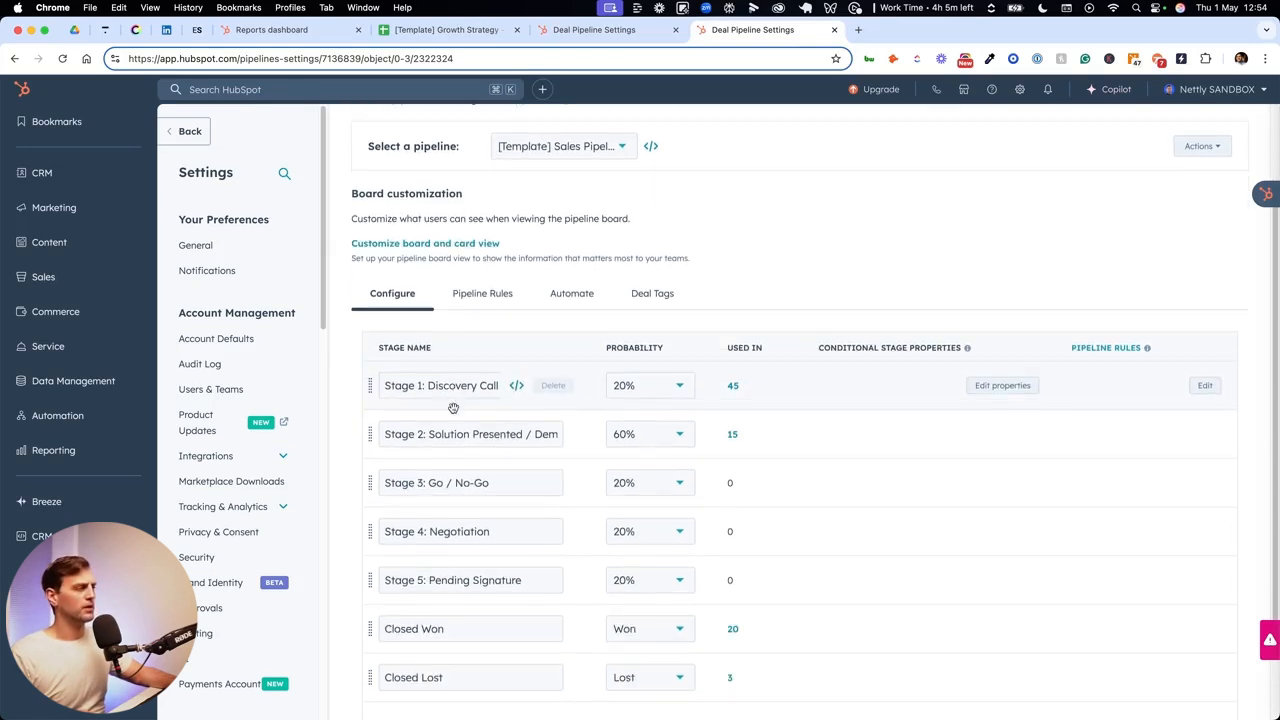
{"action": "scroll", "coordinate": [476, 364], "scroll_direction": "down", "scroll_amount": 1}
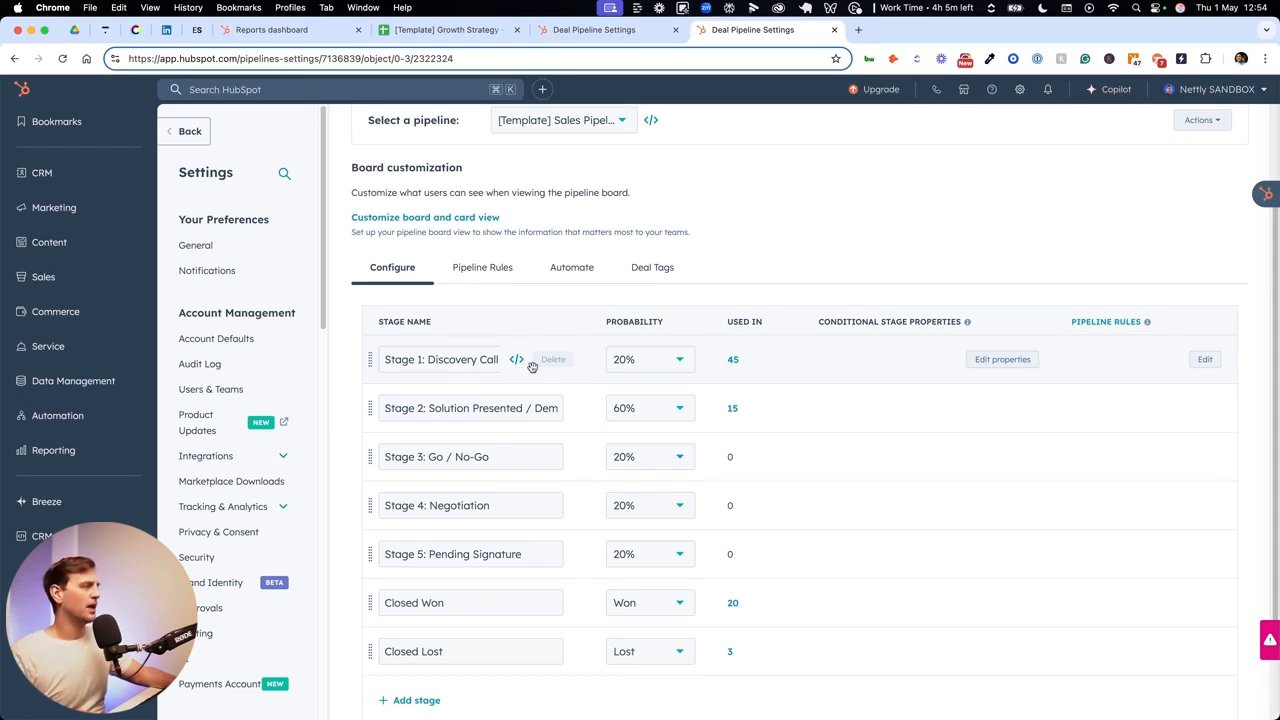
{"action": "mouse_move", "coordinate": [563, 366]}
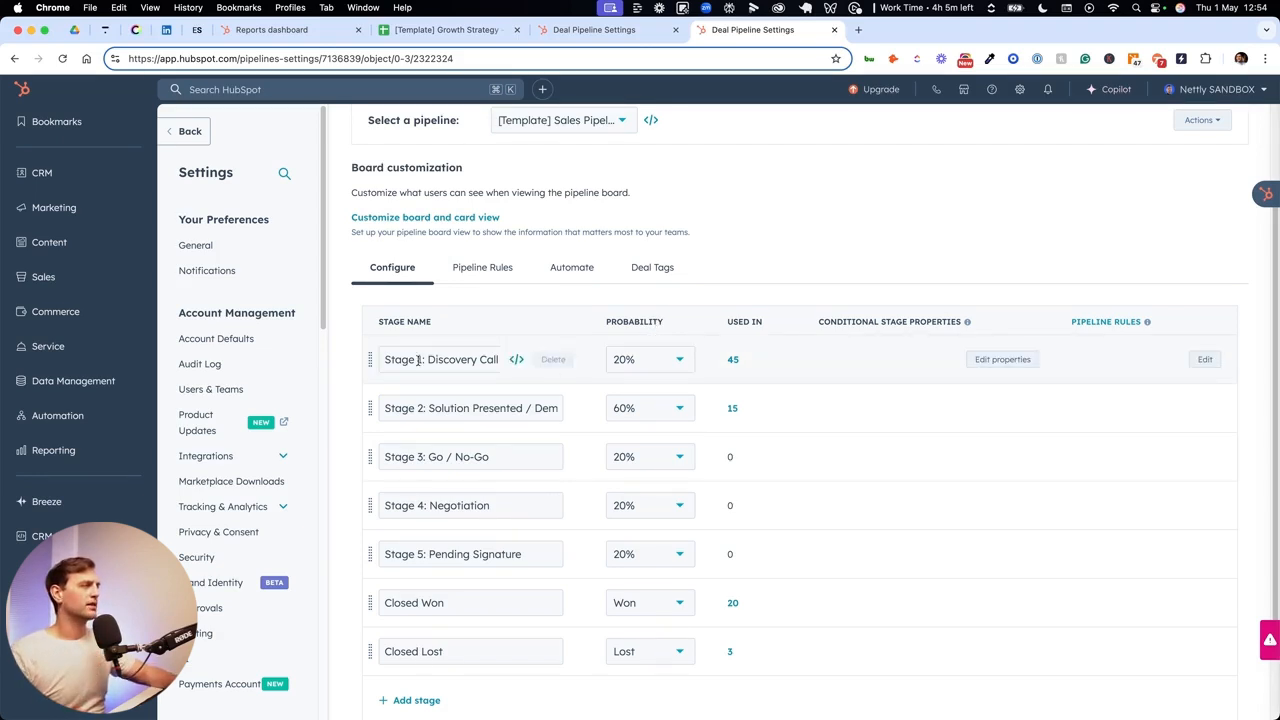
- Set the probability of Stage 2: Solution Presented / Demo to 30% and of Stage 3: Go / No-Go to 40%
{"action": "left_click", "coordinate": [665, 408]}
{"action": "scroll", "coordinate": [662, 500], "scroll_direction": "up", "scroll_amount": 3}
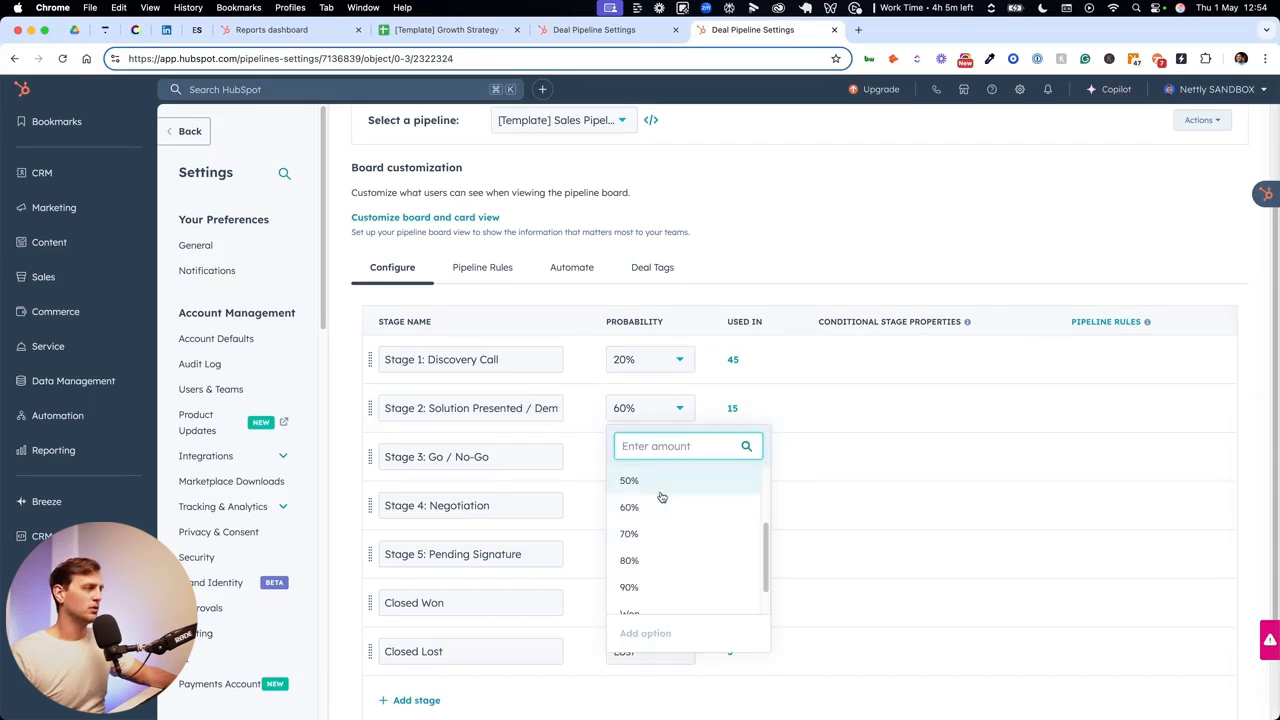
{"action": "left_click", "coordinate": [664, 509]}
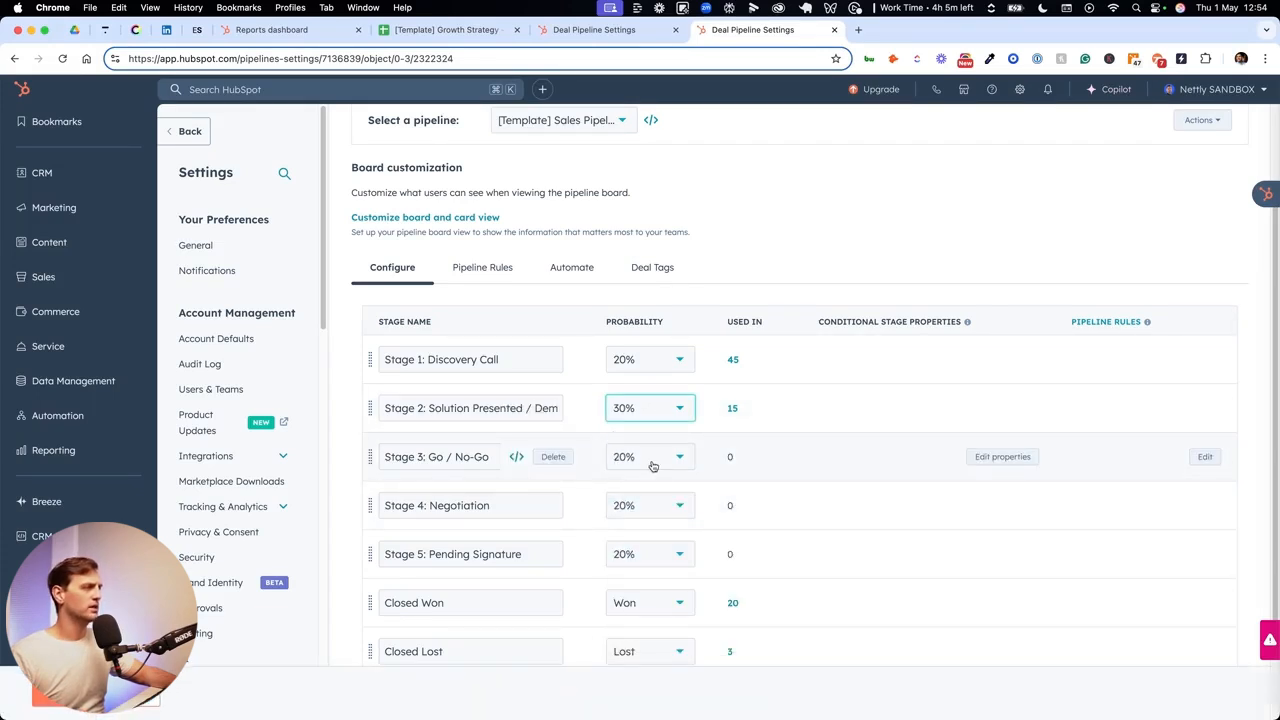
{"action": "left_click", "coordinate": [657, 460]}
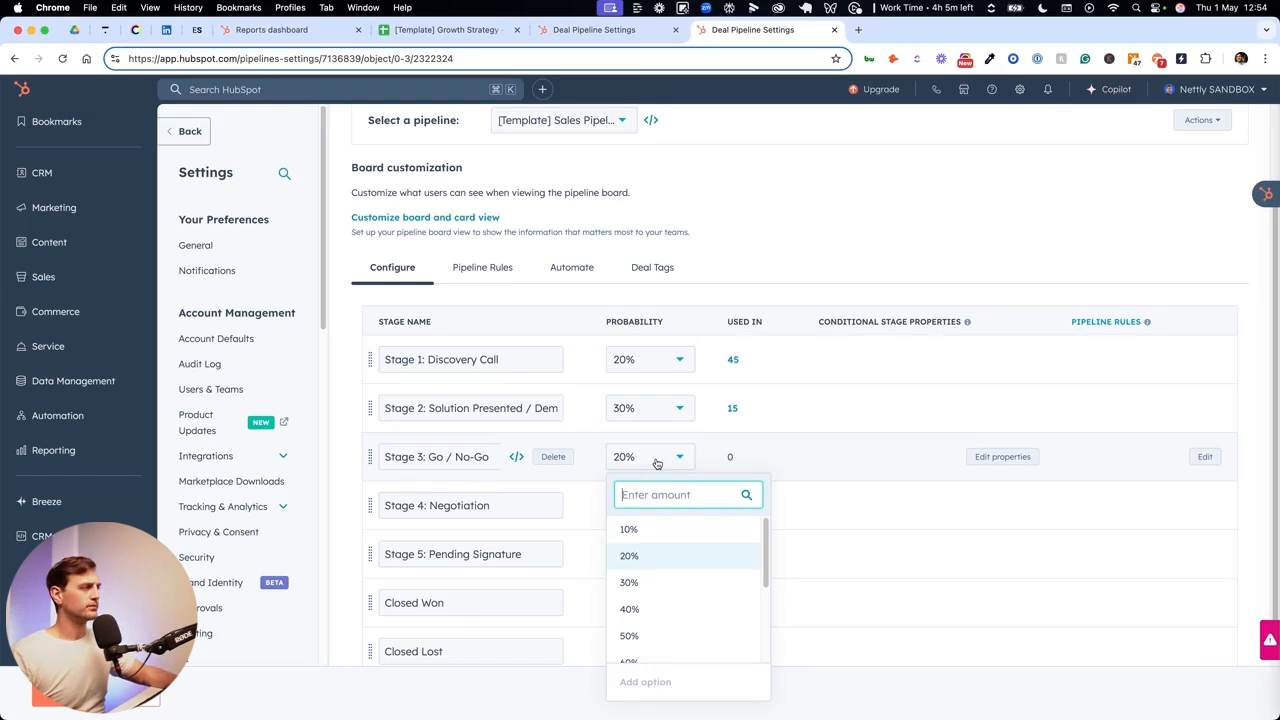
{"action": "left_click", "coordinate": [657, 609]}
- Set the probability of Stage 4: Negotiation to 50% and of Stage 5: Pending Signature to 80%
{"action": "scroll", "coordinate": [640, 495], "scroll_direction": "down", "scroll_amount": 1}
{"action": "left_click", "coordinate": [650, 499]}
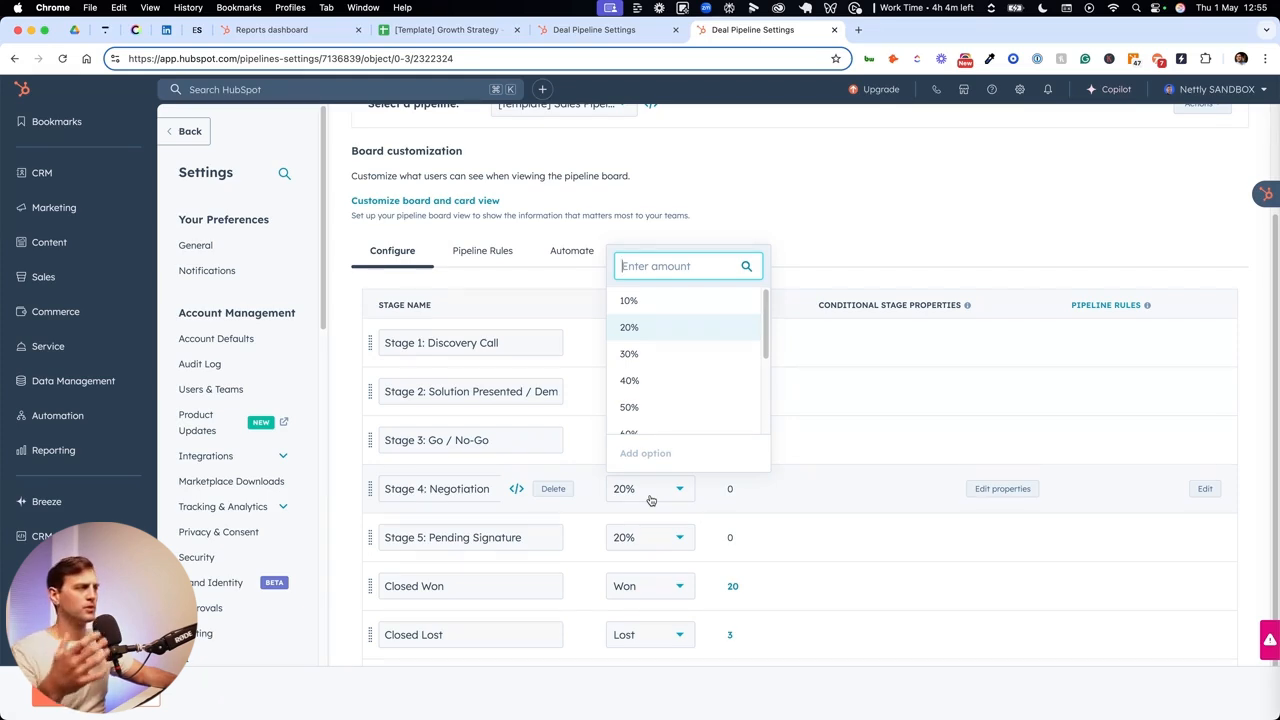
{"action": "left_click", "coordinate": [642, 407]}
{"action": "scroll", "coordinate": [727, 397], "scroll_direction": "down", "scroll_amount": 1}
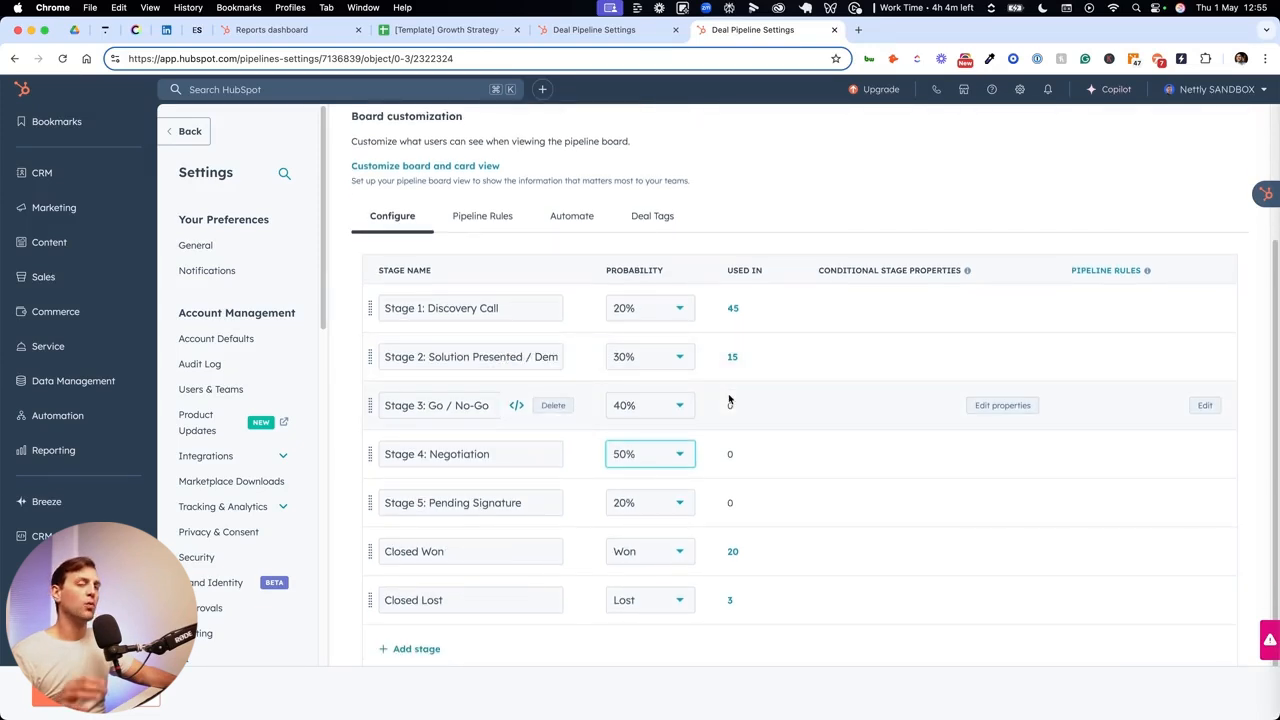
{"action": "left_click", "coordinate": [648, 505]}
{"action": "scroll", "coordinate": [648, 421], "scroll_direction": "down", "scroll_amount": 1}
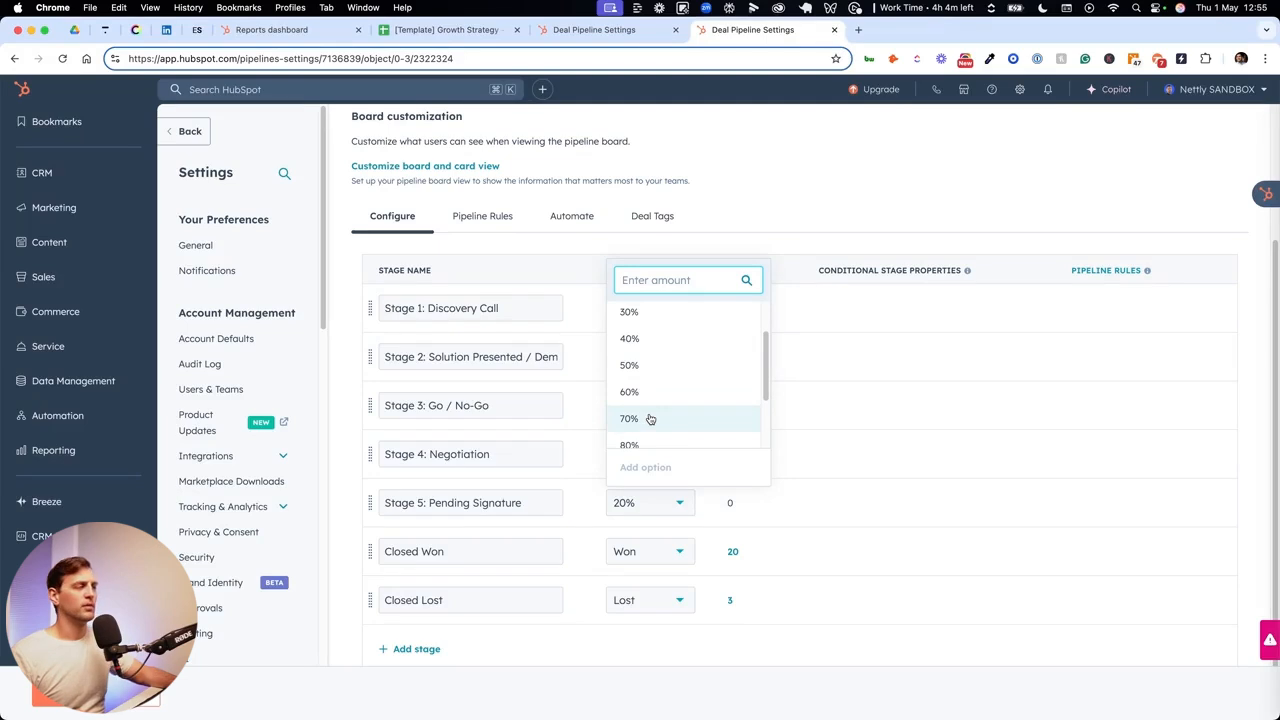
{"action": "scroll", "coordinate": [638, 432], "scroll_direction": "down", "scroll_amount": 1}
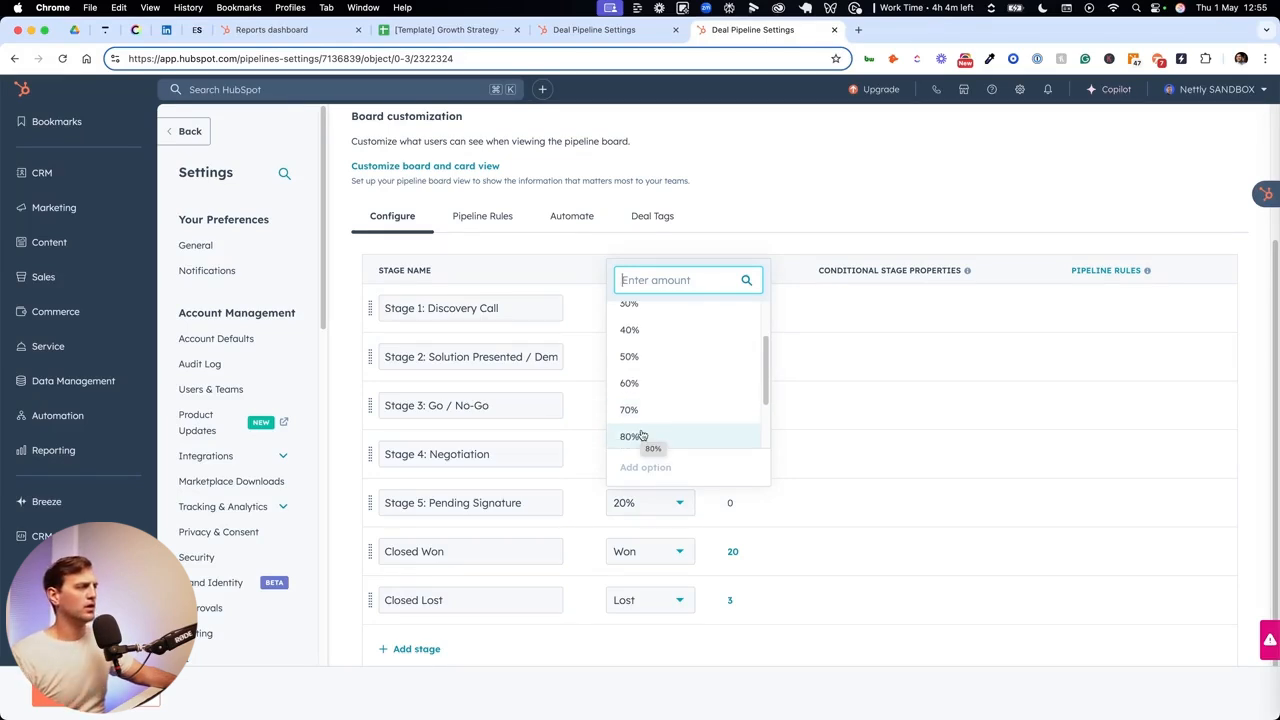
{"action": "left_click", "coordinate": [641, 436]}
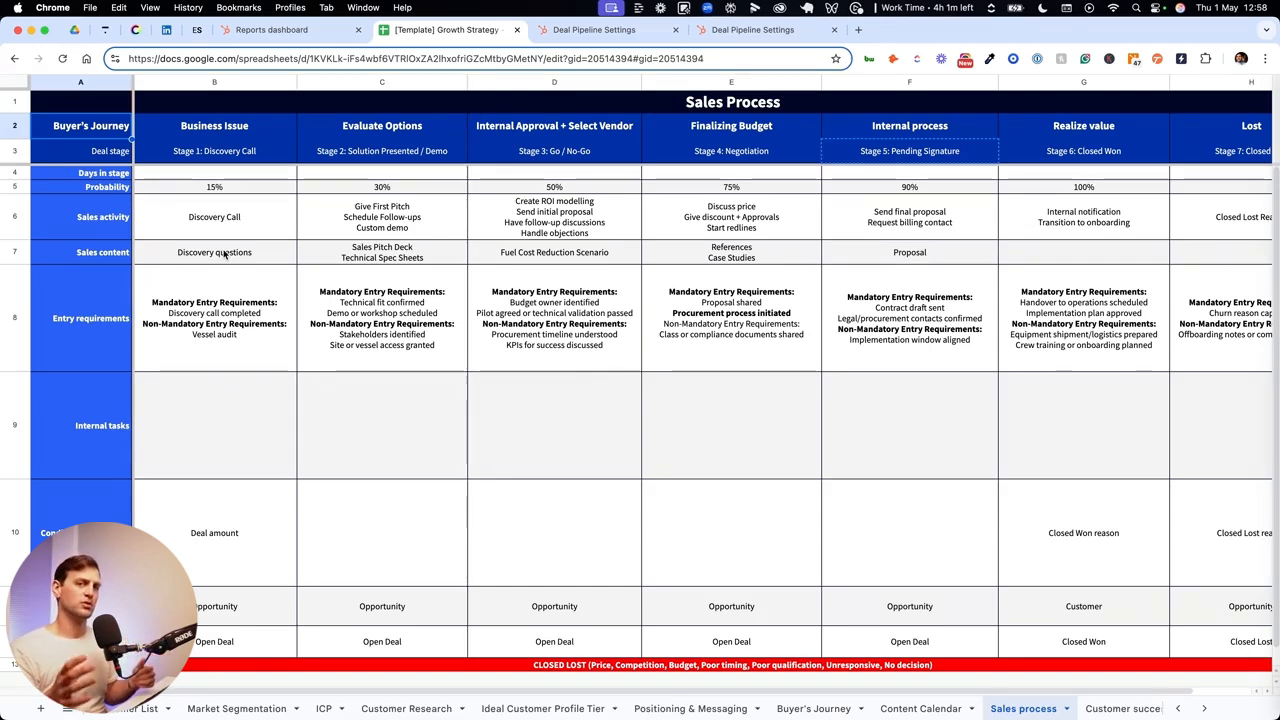
- Add Amount as a required dependent property for the deal stage Stage 2: Solution Presented / Demo
{"action": "left_click", "coordinate": [1074, 560]}
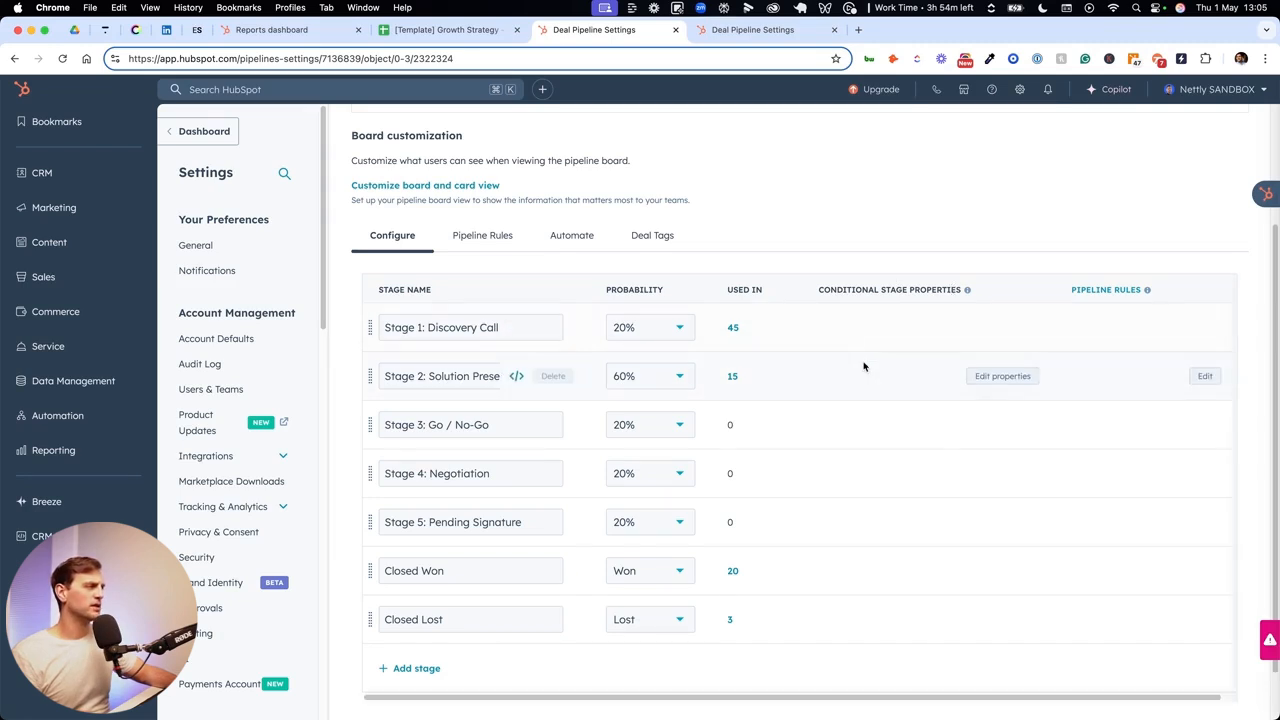
{"action": "left_click", "coordinate": [1001, 378]}
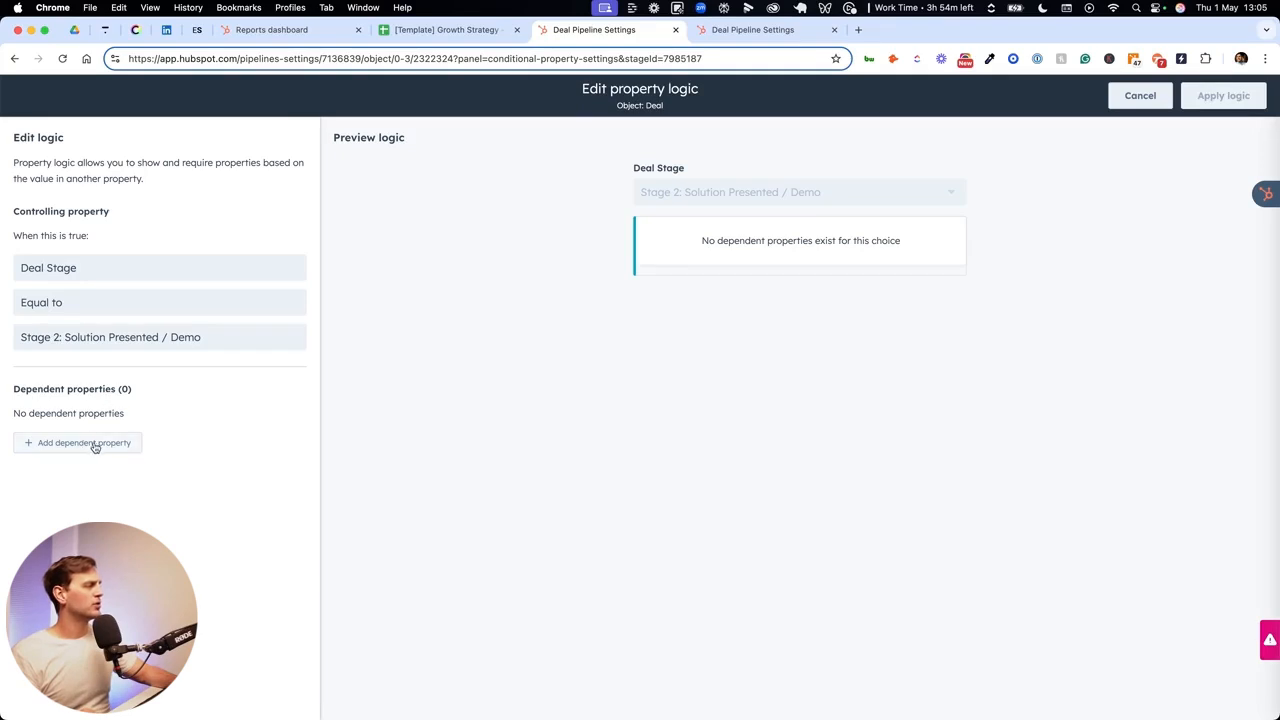
{"action": "left_click", "coordinate": [96, 446]}
{"action": "left_click", "coordinate": [117, 452]}
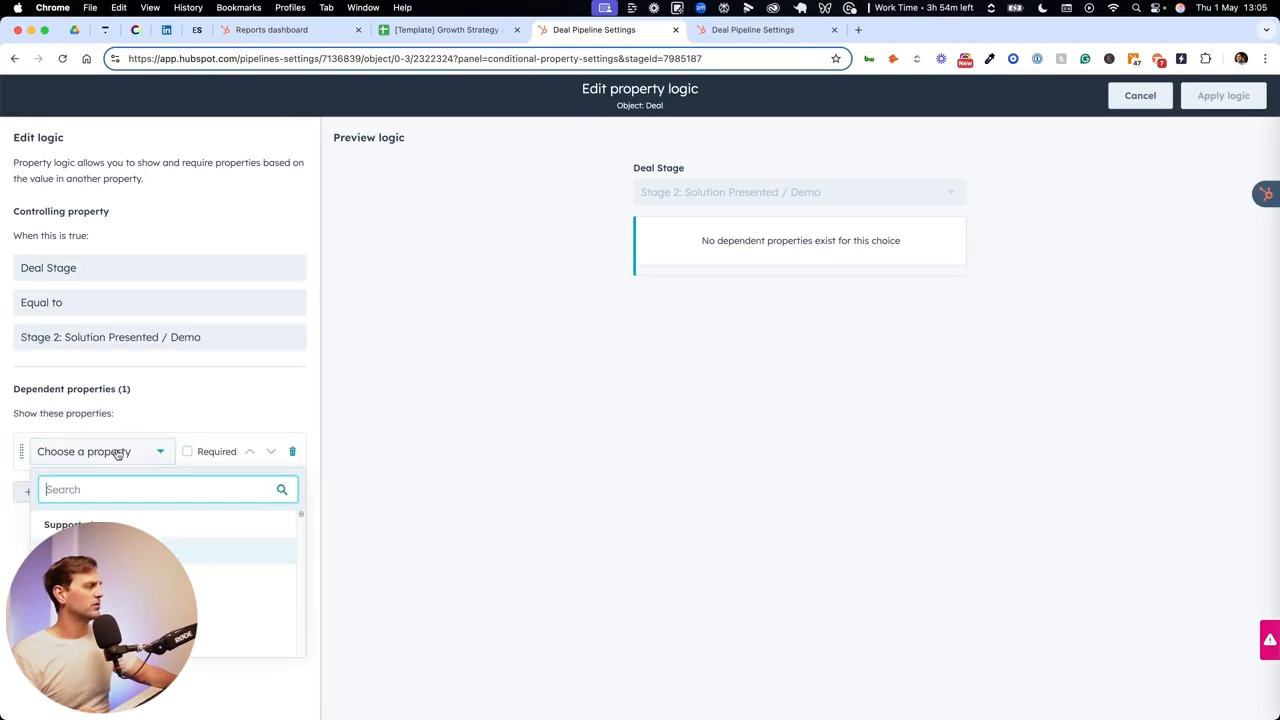
{"action": "left_click", "coordinate": [102, 551]}
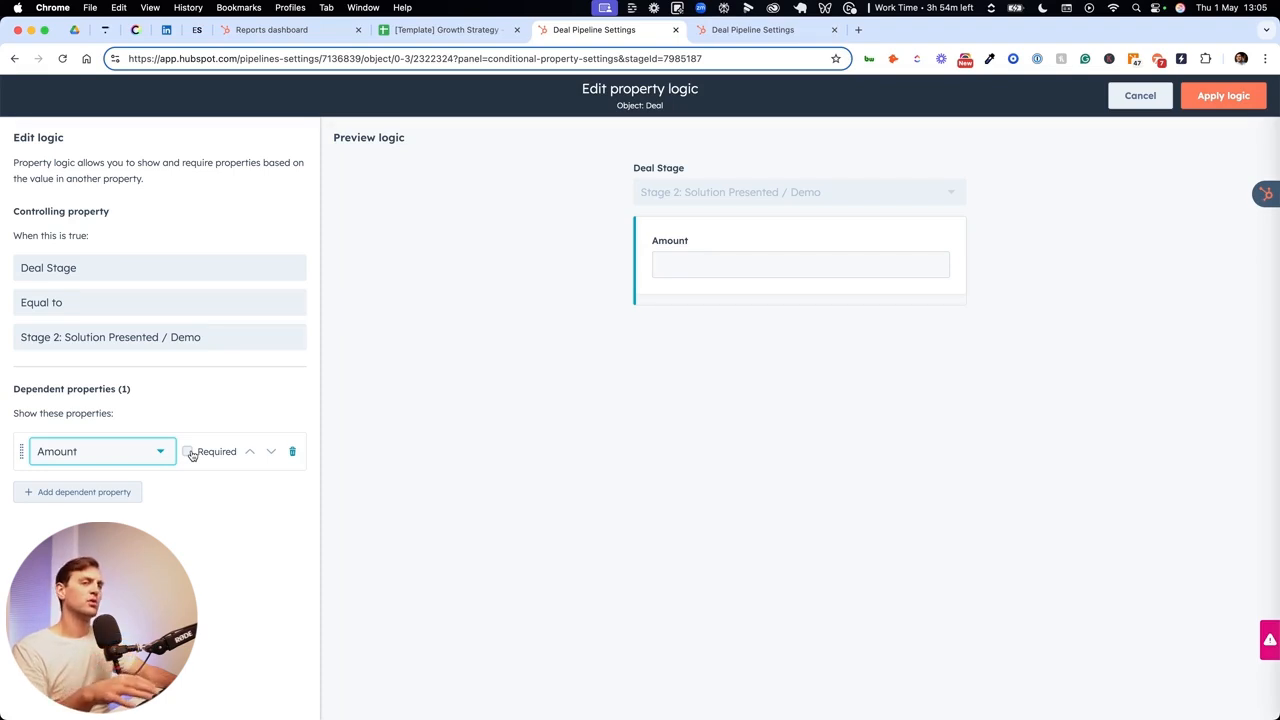
{"action": "left_click", "coordinate": [190, 453]}
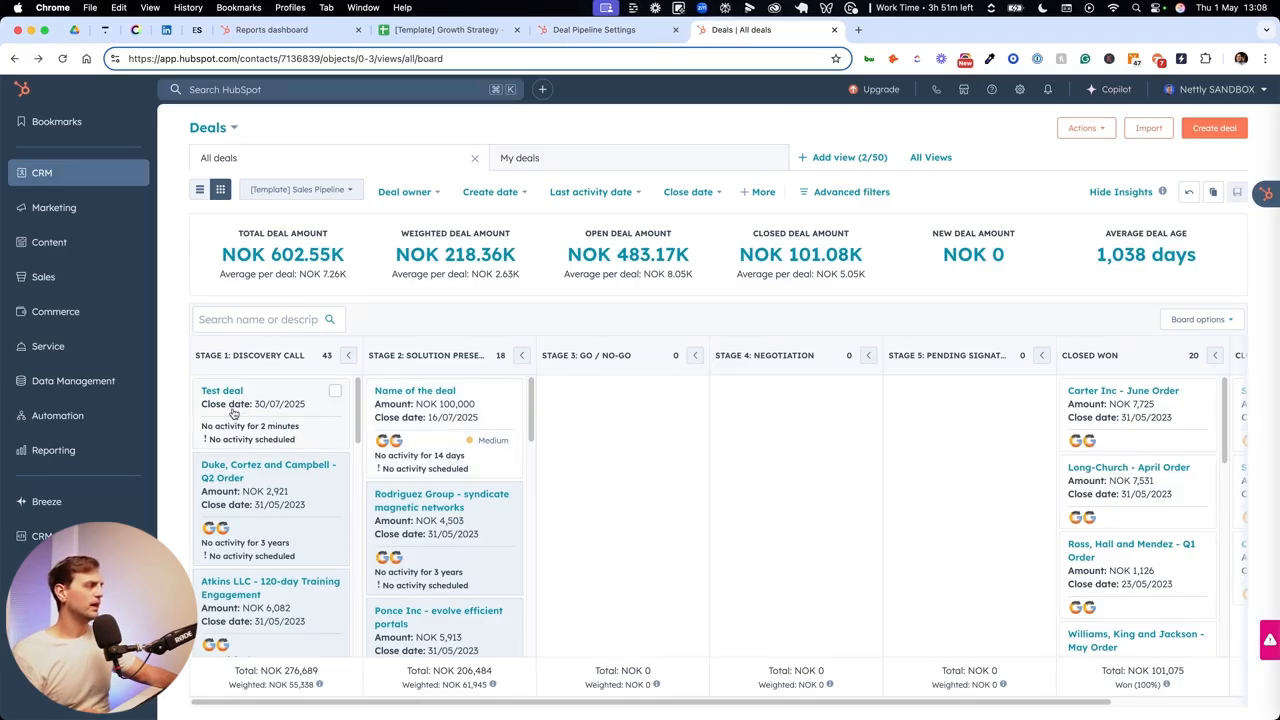
- Move Test deal from Stage 1: Discovery Call to Stage 2 on the deals board, entering 1000000 as its amount
{"action": "left_click_drag", "start_coordinate": [230, 420], "coordinate": [440, 410]}
{"action": "left_click", "coordinate": [1048, 302]}
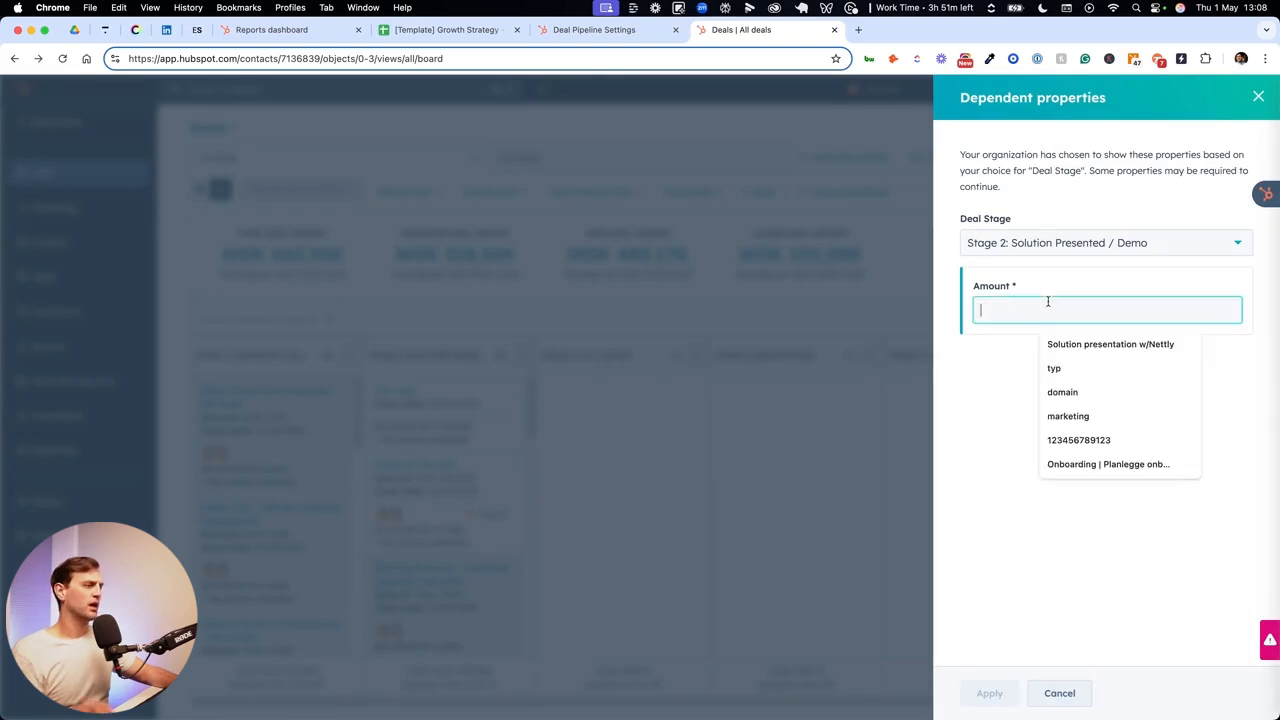
{"action": "type", "text": "1000000"}
{"action": "key", "text": "Return"}
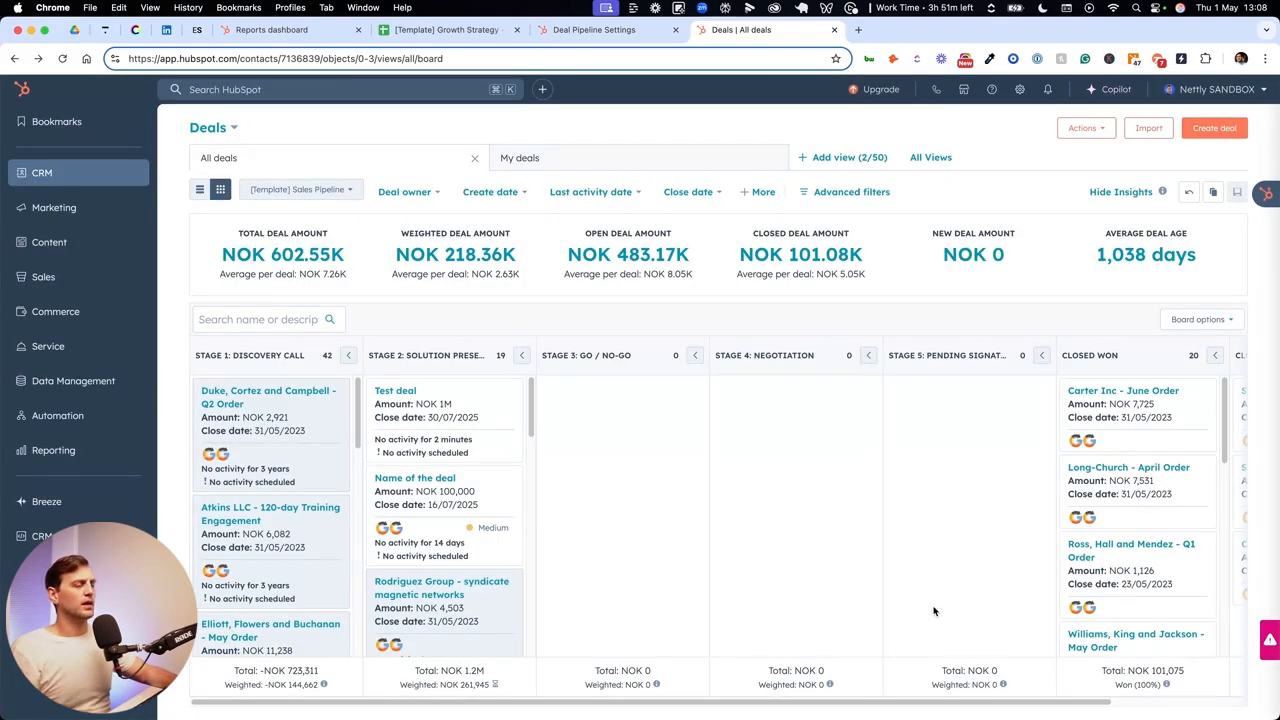
- Move the Rodriguez Group deal from Stage 2 to the Closed Won stage on the deals board
{"action": "left_click_drag", "start_coordinate": [865, 703], "coordinate": [1003, 706]}
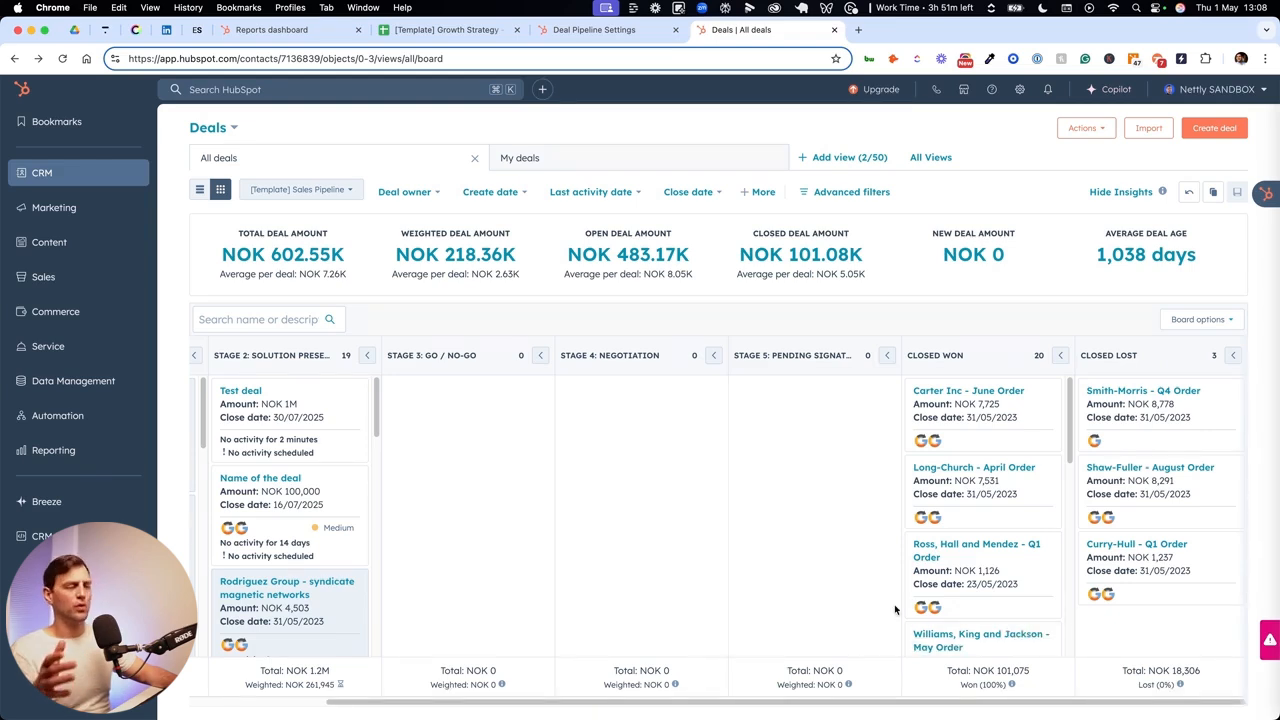
{"action": "left_click_drag", "start_coordinate": [342, 612], "coordinate": [980, 440]}
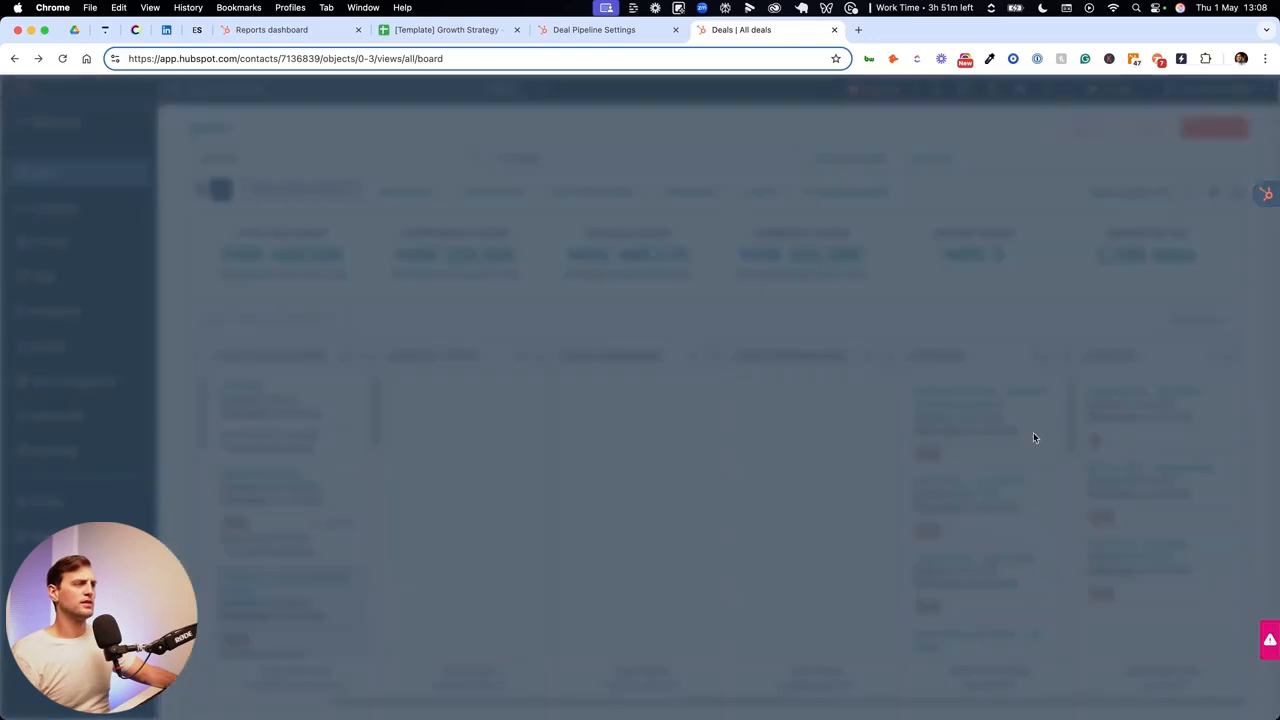